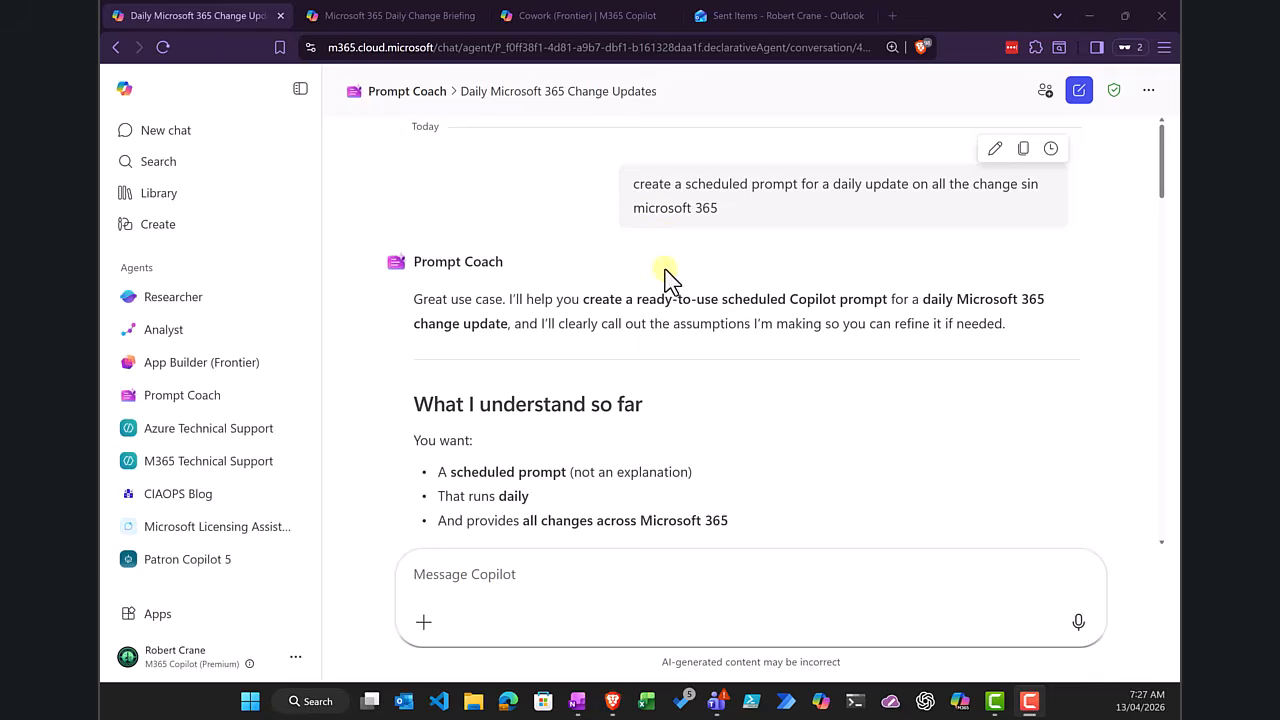
Step: Read Prompt Coach's response, including the final prompt's scope, per-change details, format and tone for the daily Microsoft 365 update
scroll(656, 352, "down", 5)
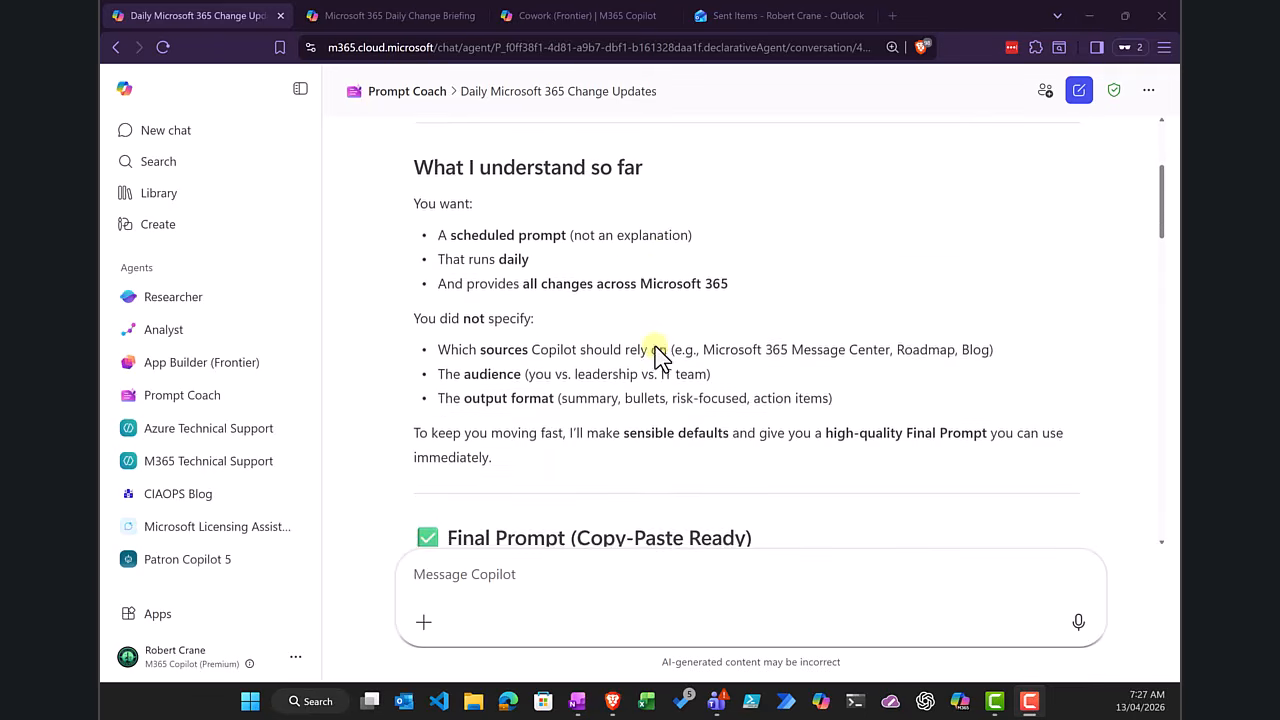
scroll(655, 347, "down", 4)
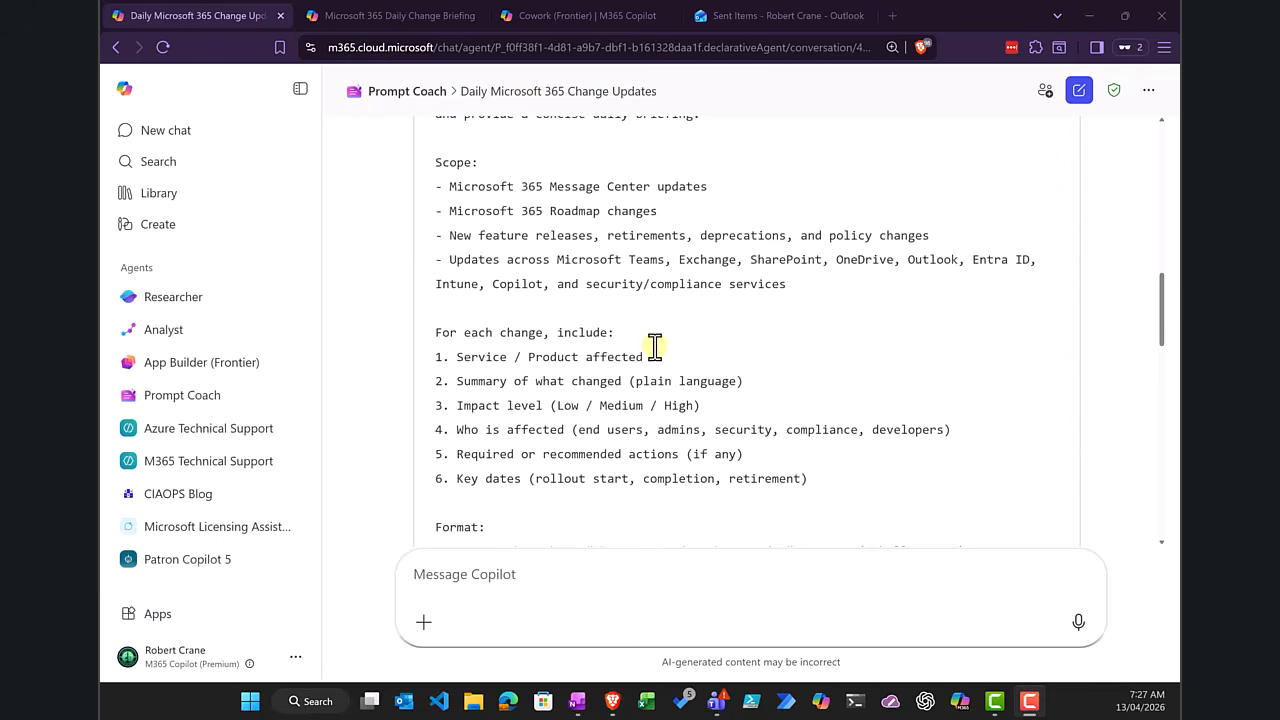
scroll(655, 350, "down", 4)
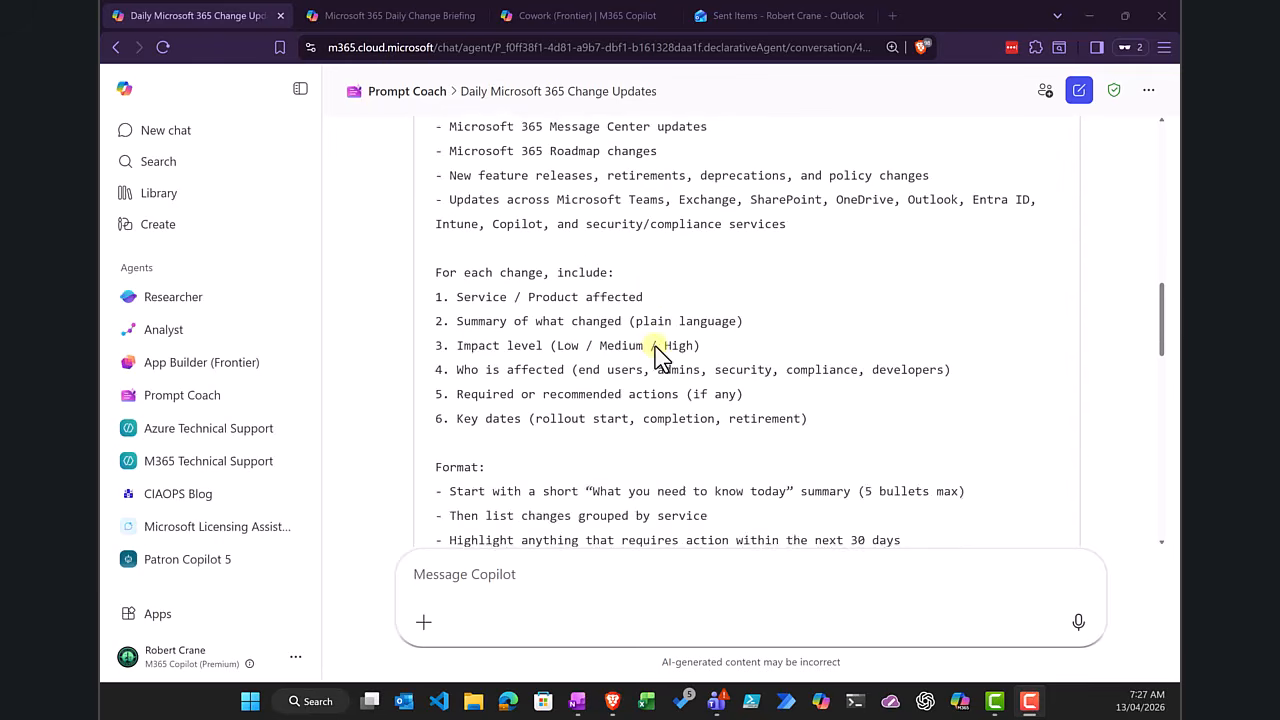
scroll(657, 352, "up", 3)
scroll(657, 352, "up", 3)
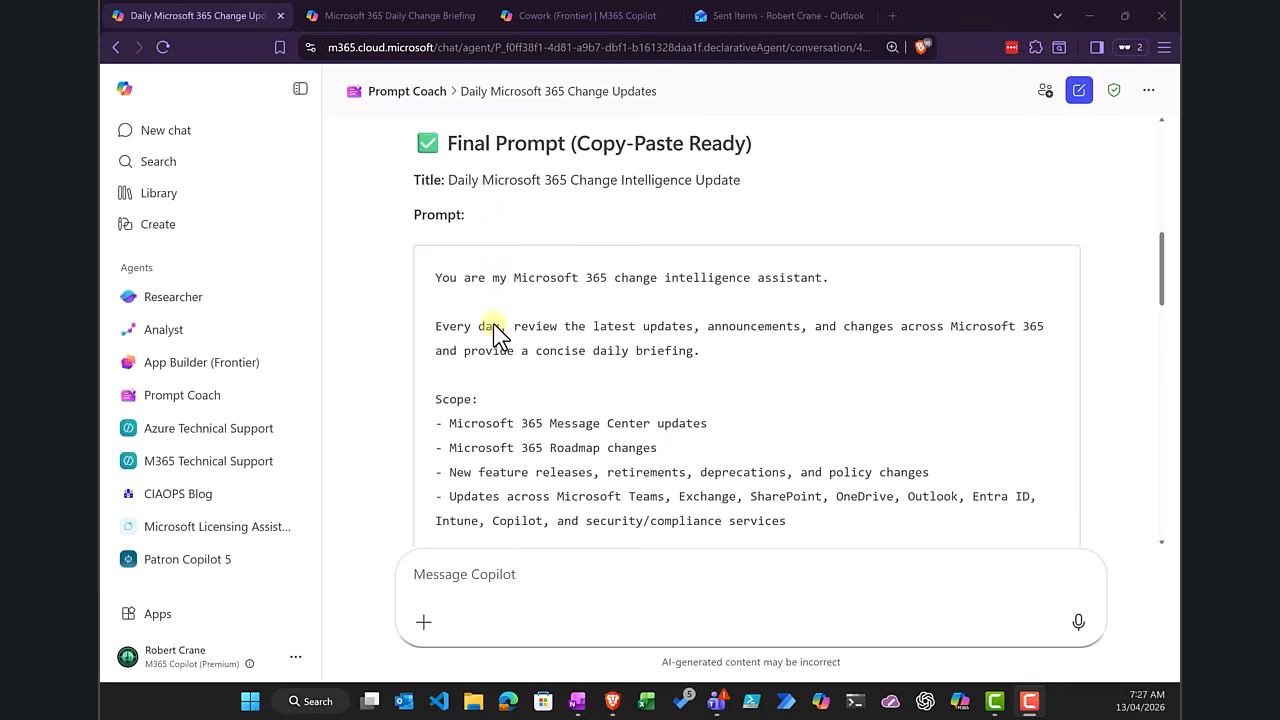
scroll(497, 375, "down", 5)
scroll(497, 377, "down", 1)
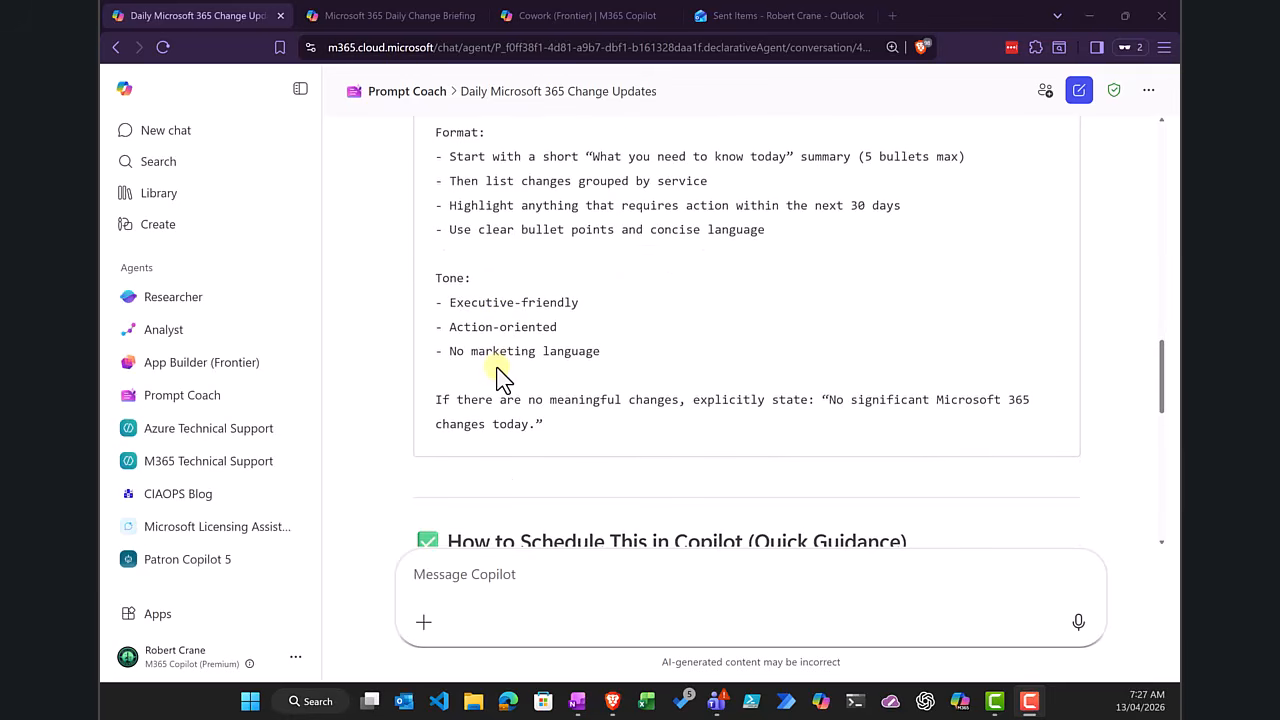
scroll(497, 377, "up", 10)
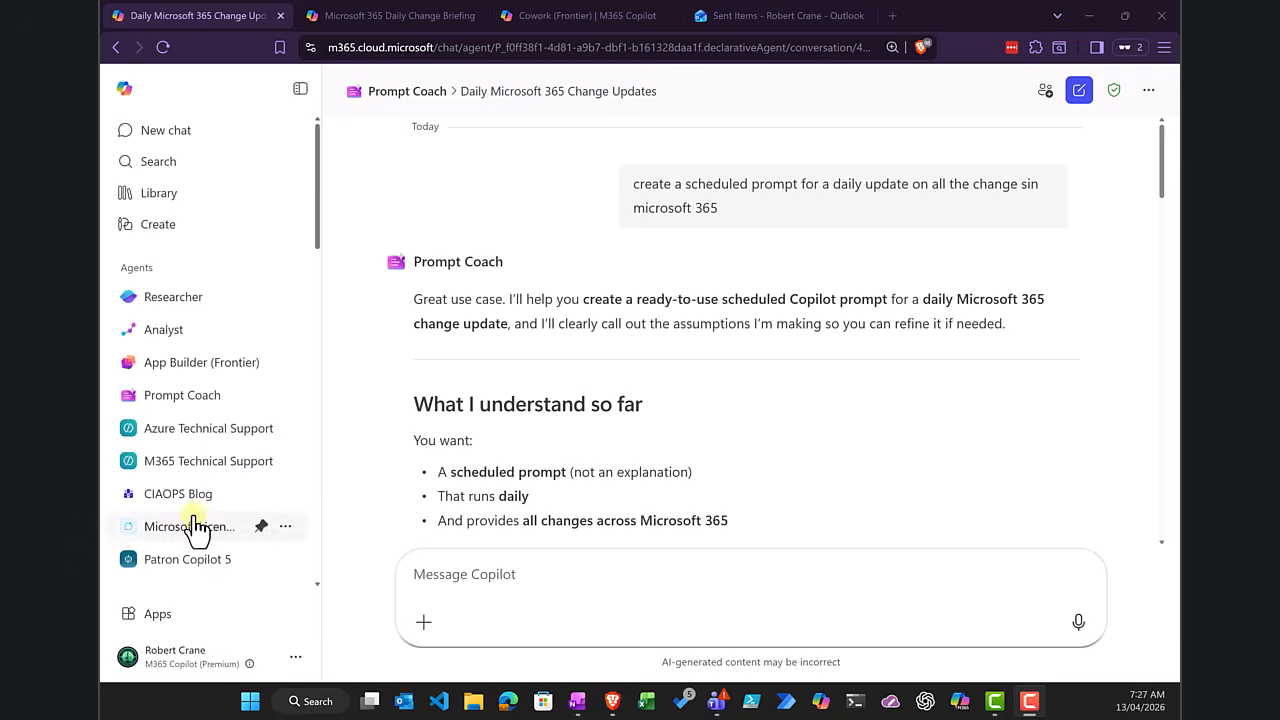
Step: Look through the list of available agents as far as the All agents entry
scroll(196, 530, "down", 3)
scroll(190, 510, "down", 1)
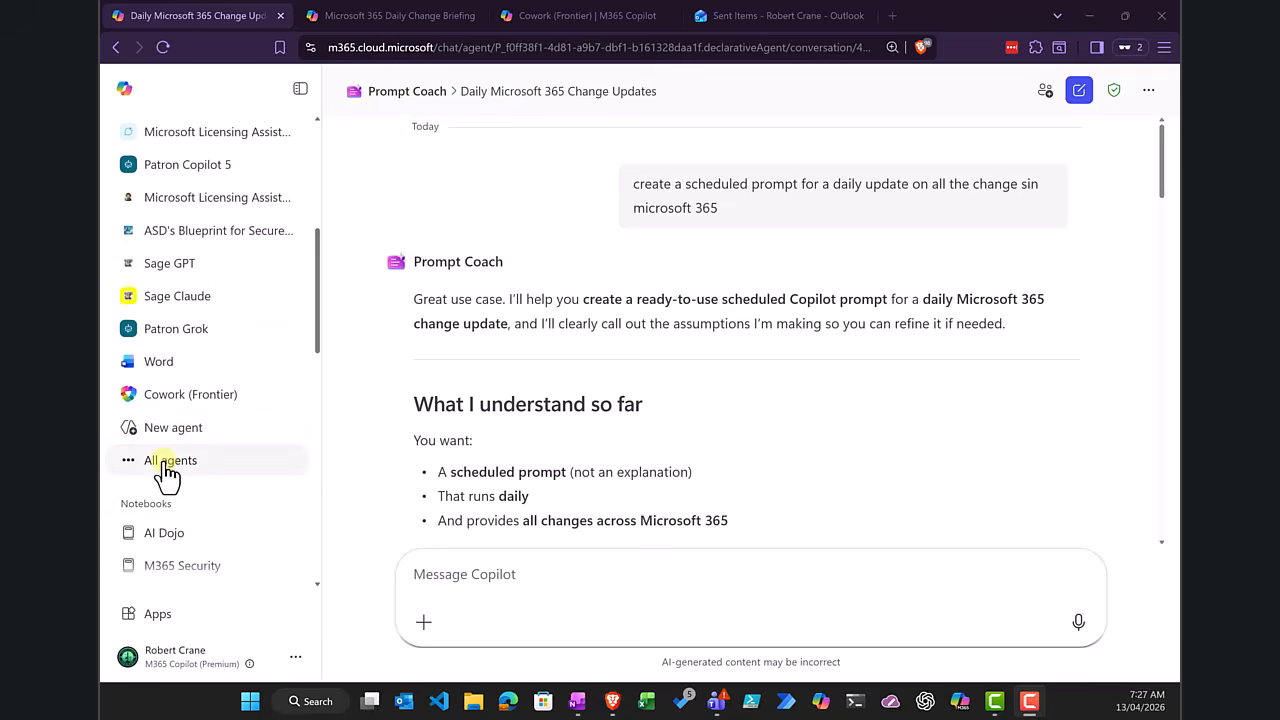
scroll(165, 475, "up", 5)
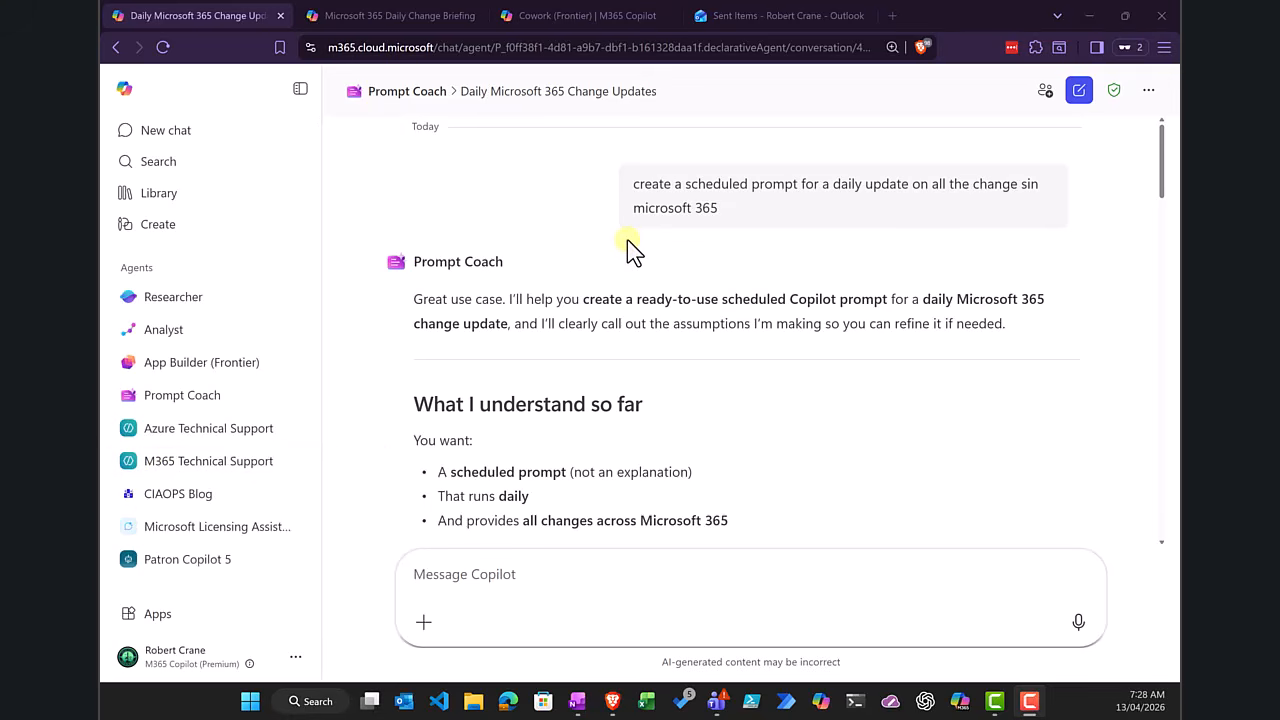
Step: Open the Microsoft 365 Daily Change Briefing conversation and read the generated briefing through to its end
left_click(395, 16)
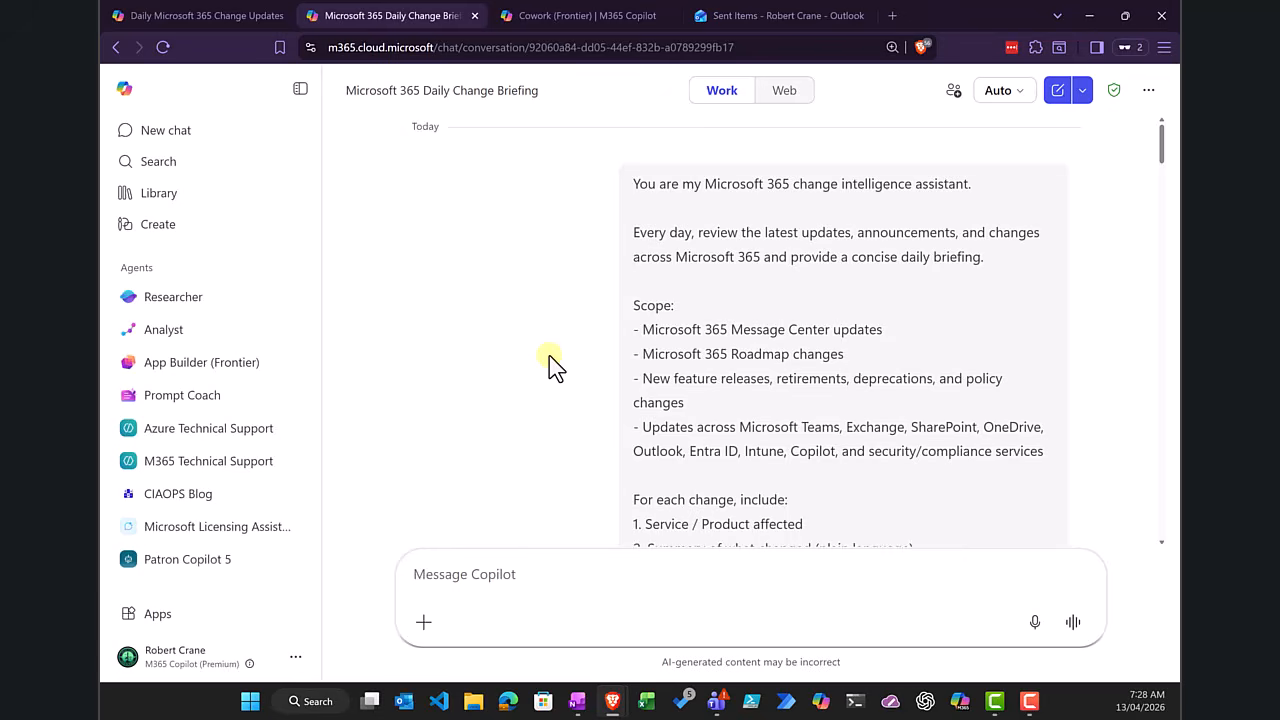
scroll(549, 355, "down", 5)
scroll(549, 355, "down", 5)
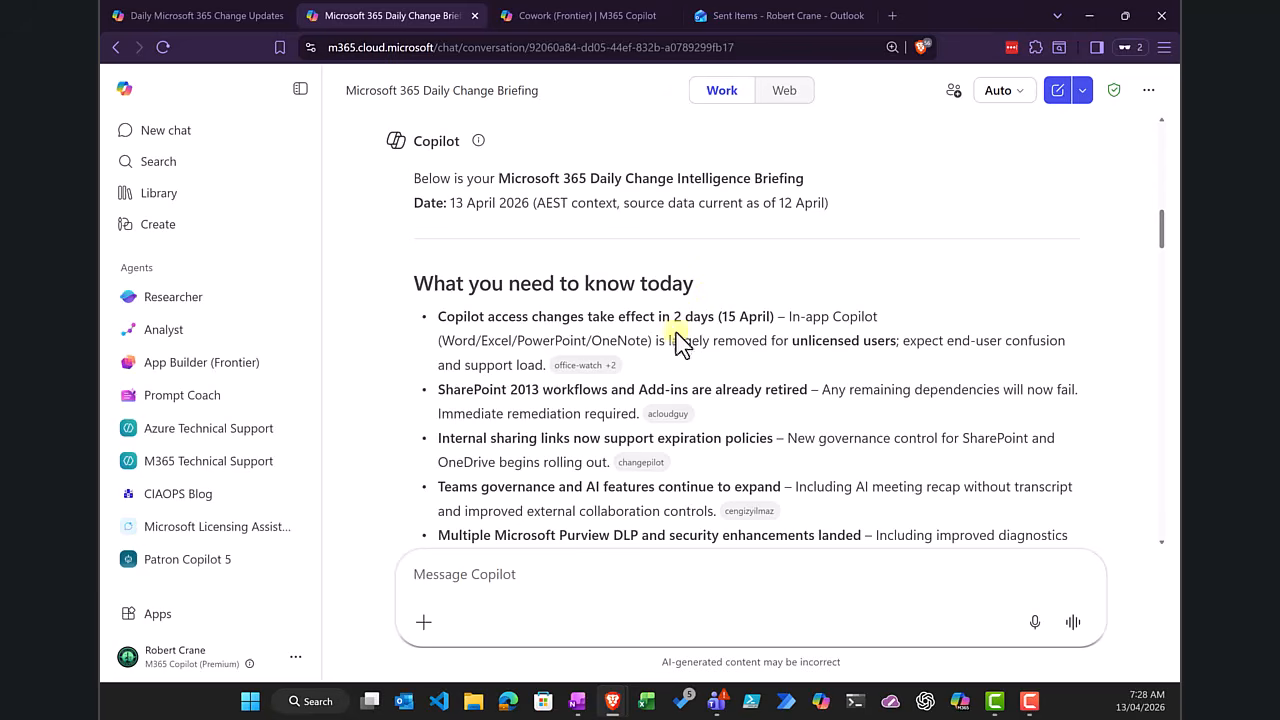
scroll(668, 336, "down", 5)
scroll(669, 338, "down", 10)
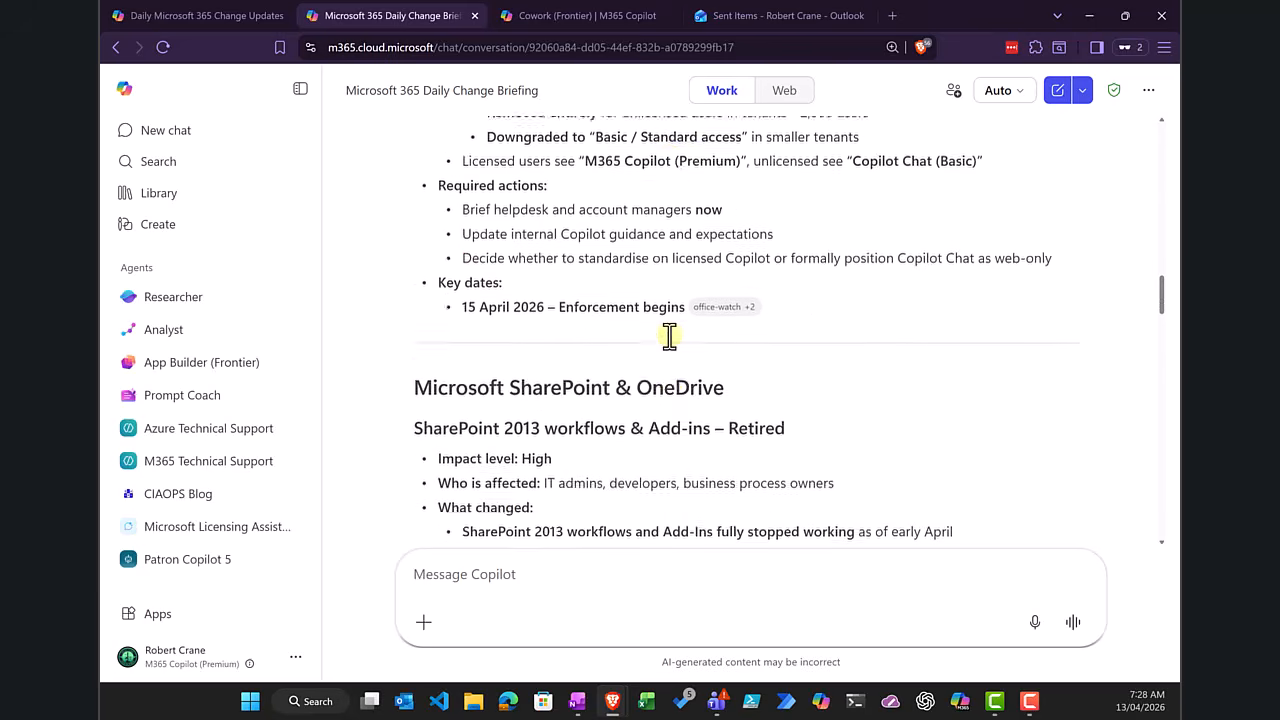
scroll(669, 338, "down", 10)
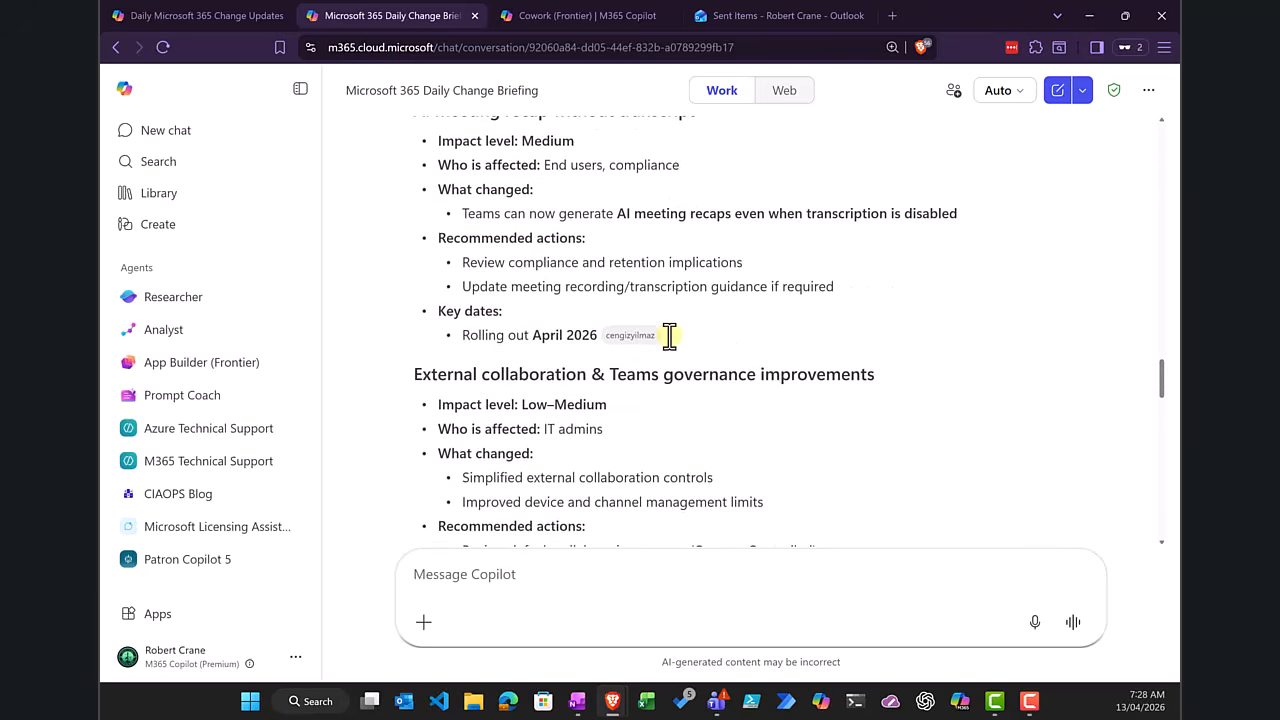
scroll(669, 340, "down", 8)
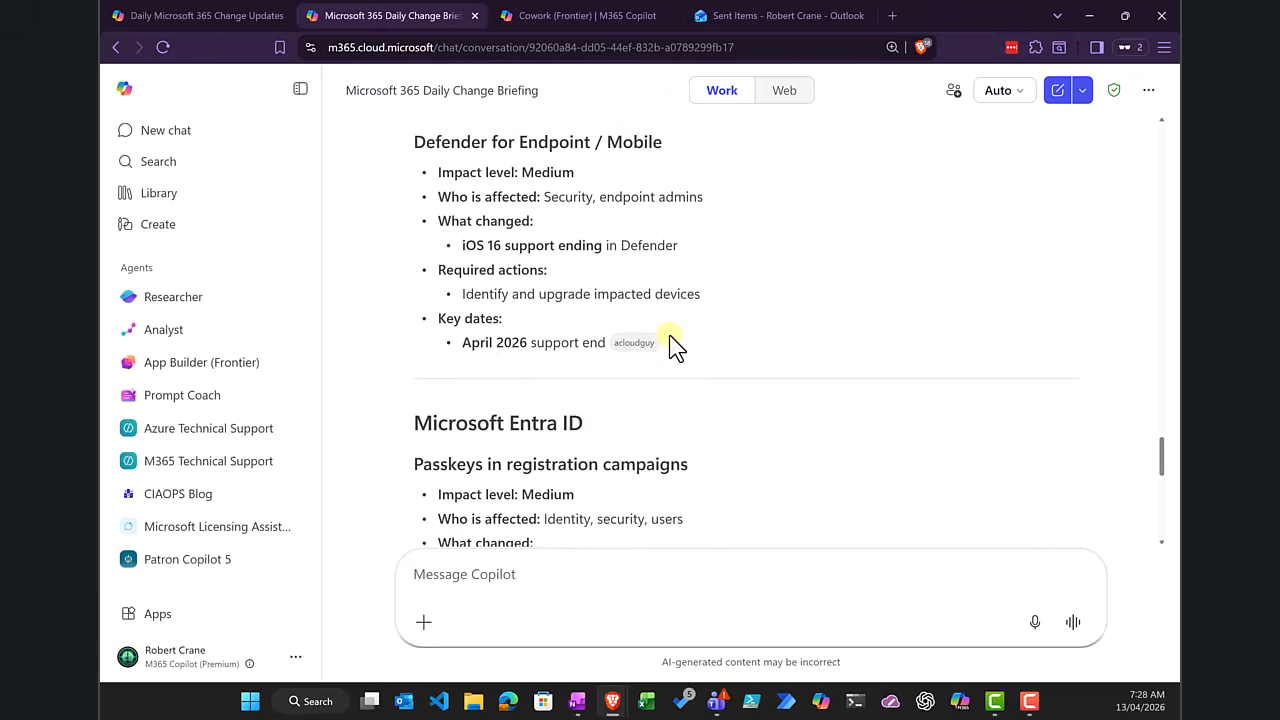
scroll(669, 338, "down", 2)
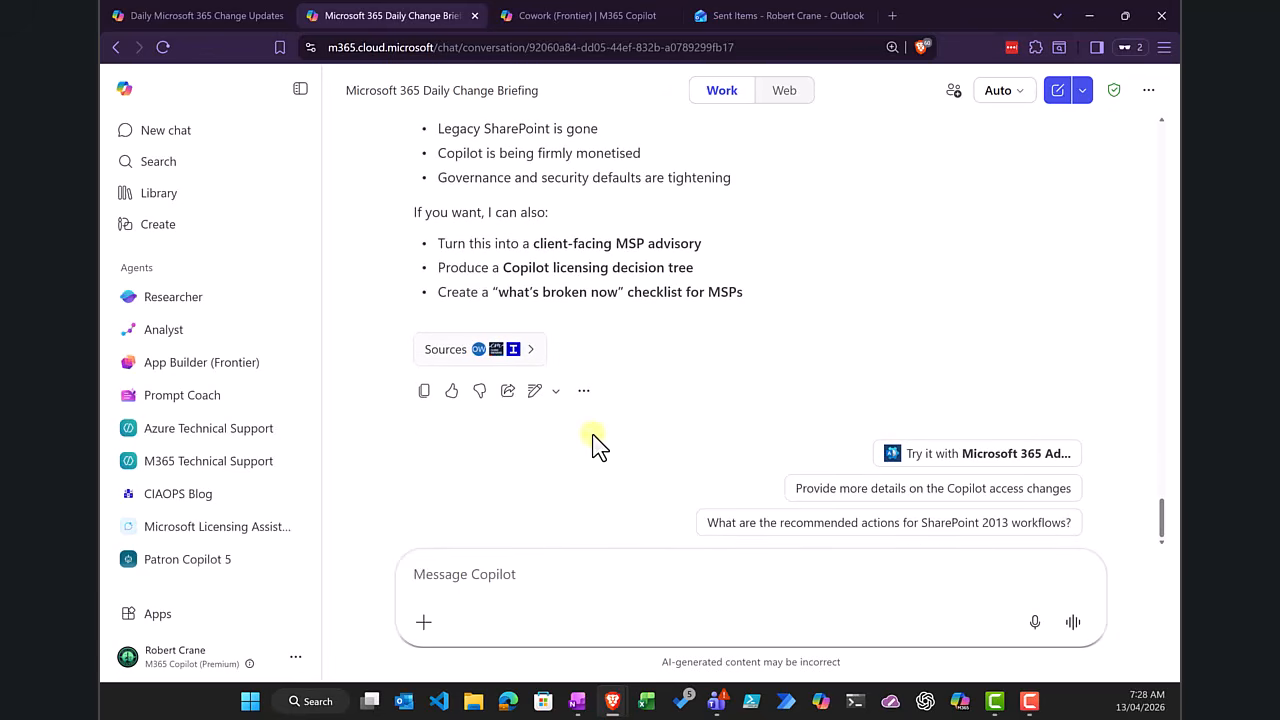
Step: Open the scheduling options for the briefing prompt, review its start, repeat, run count and email settings, and close them without saving
left_click(584, 392)
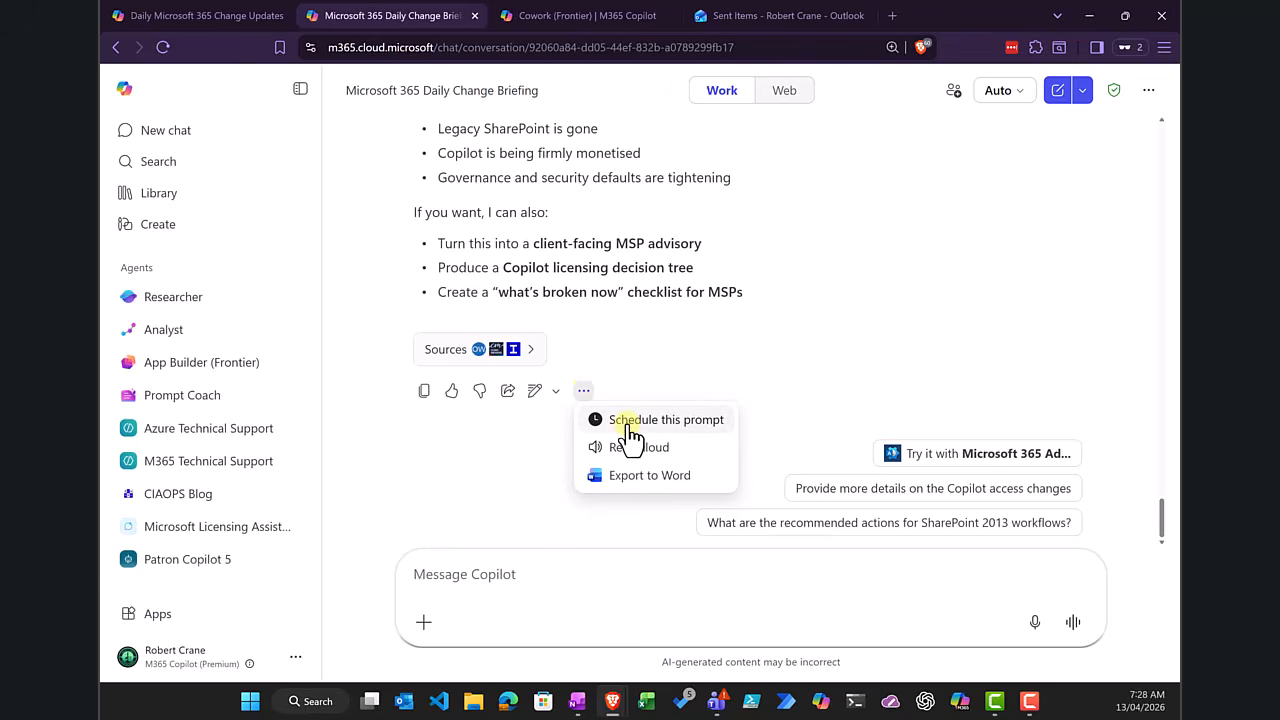
left_click(628, 425)
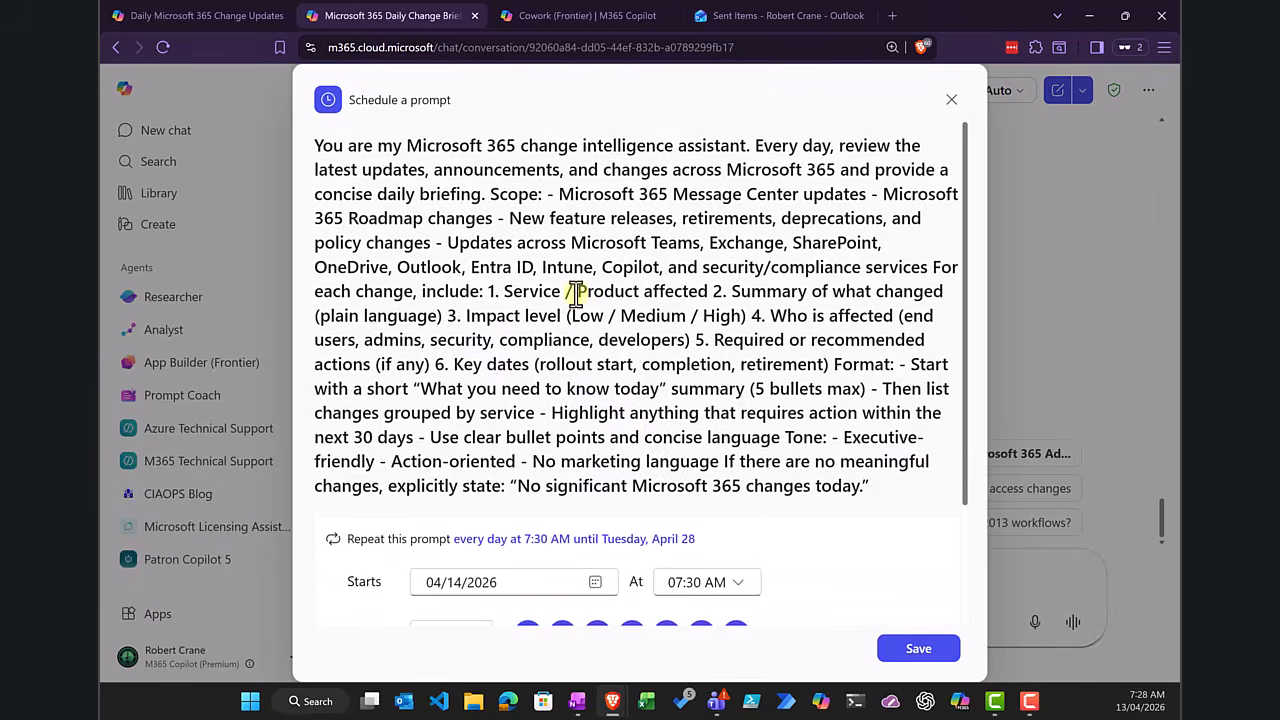
scroll(575, 295, "down", 3)
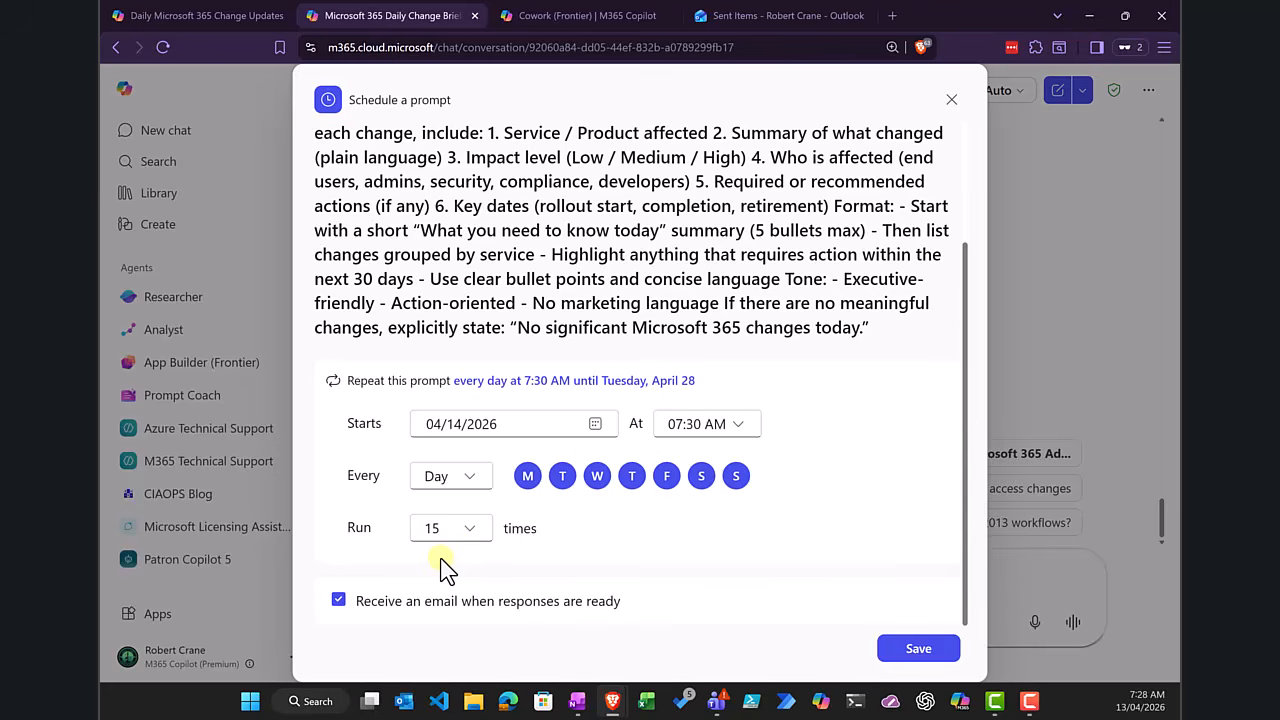
left_click(889, 650)
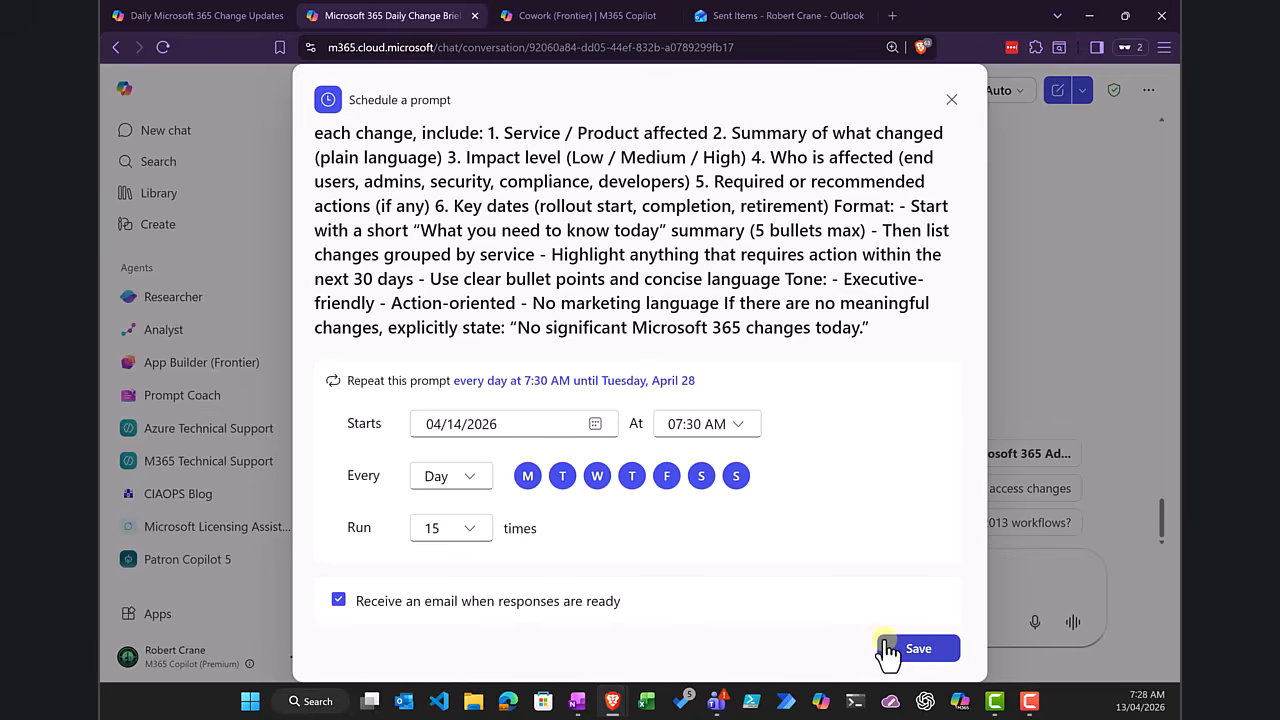
left_click(951, 101)
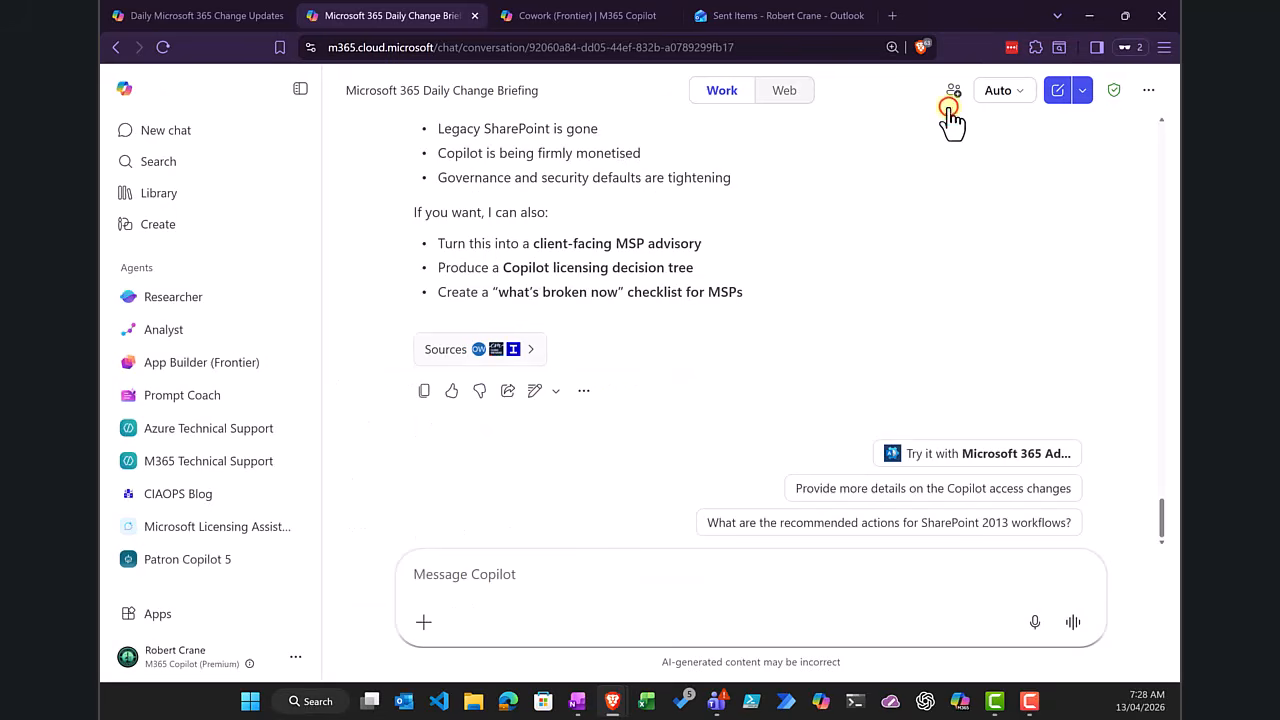
Step: View the list of scheduled prompts, check the management options of the daily research assistant prompt, and close the list
left_click(1147, 93)
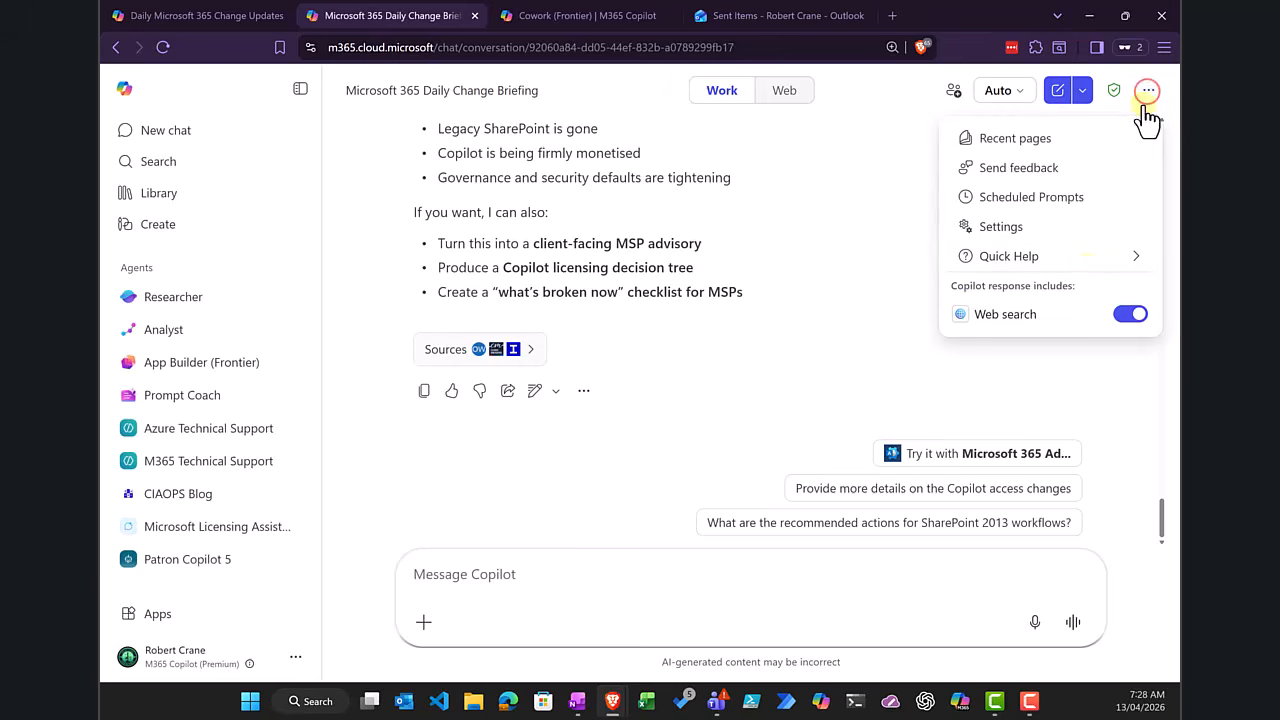
left_click(1066, 203)
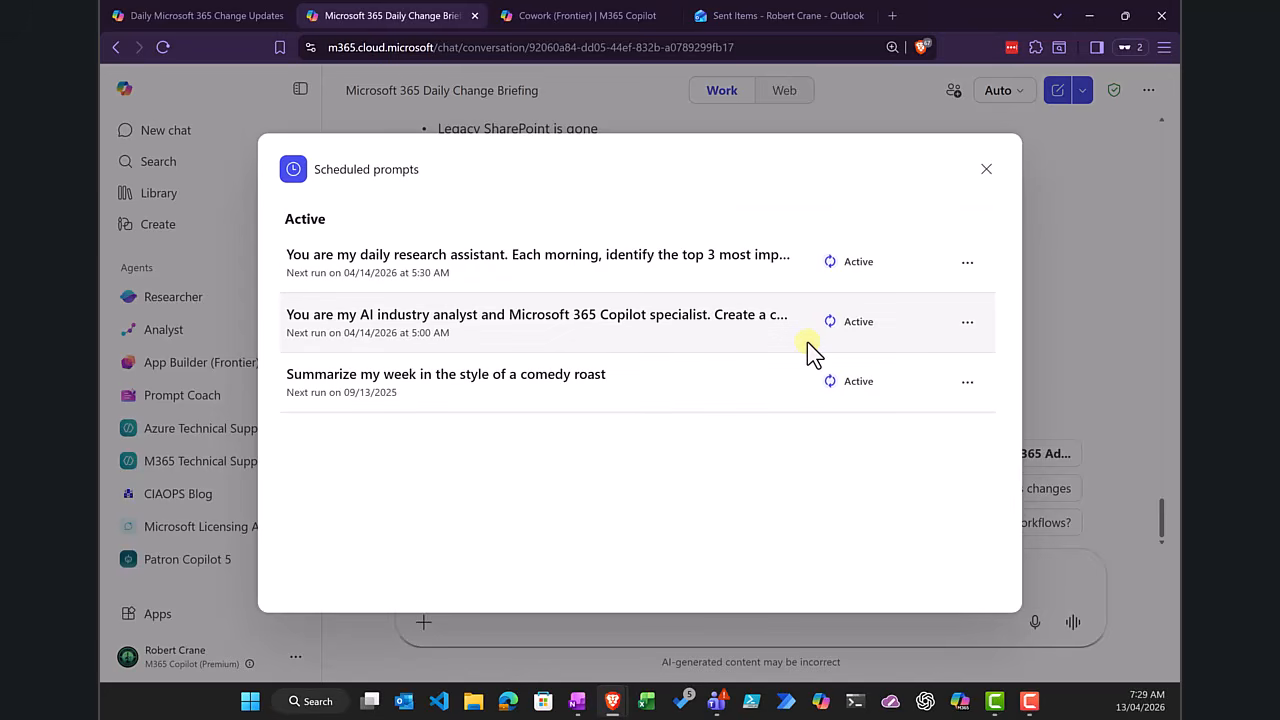
left_click(968, 263)
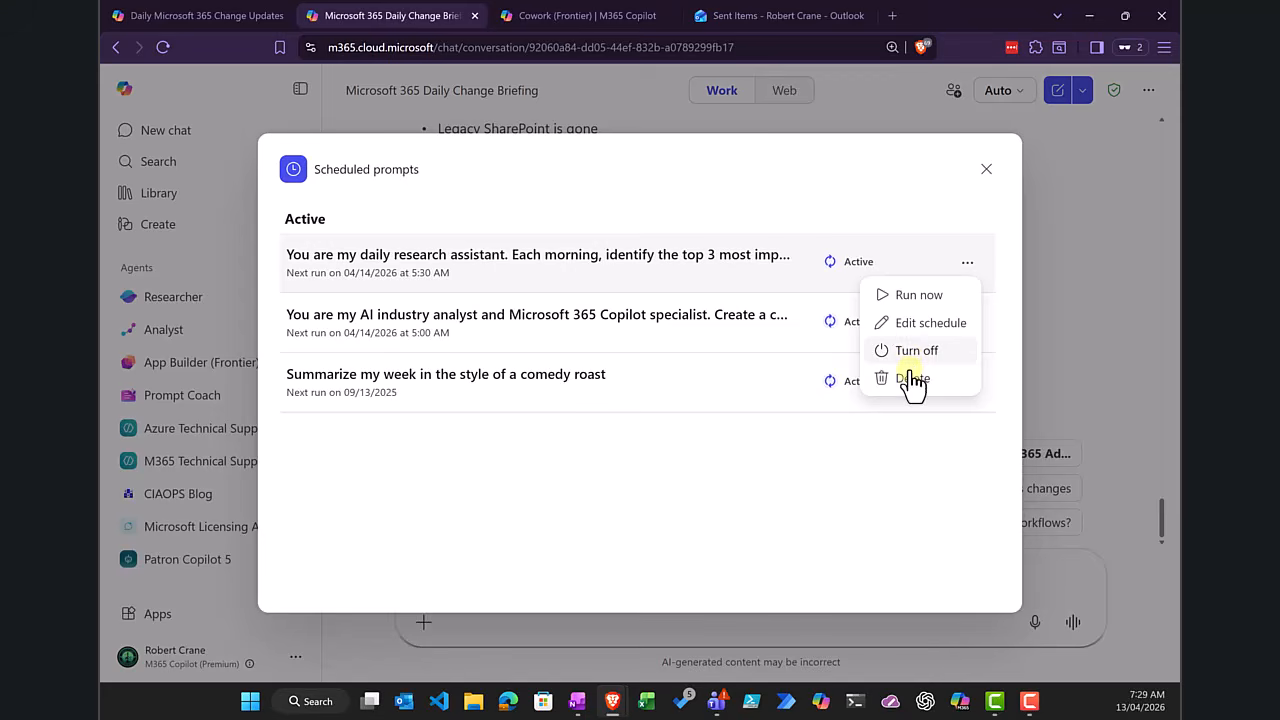
left_click(984, 166)
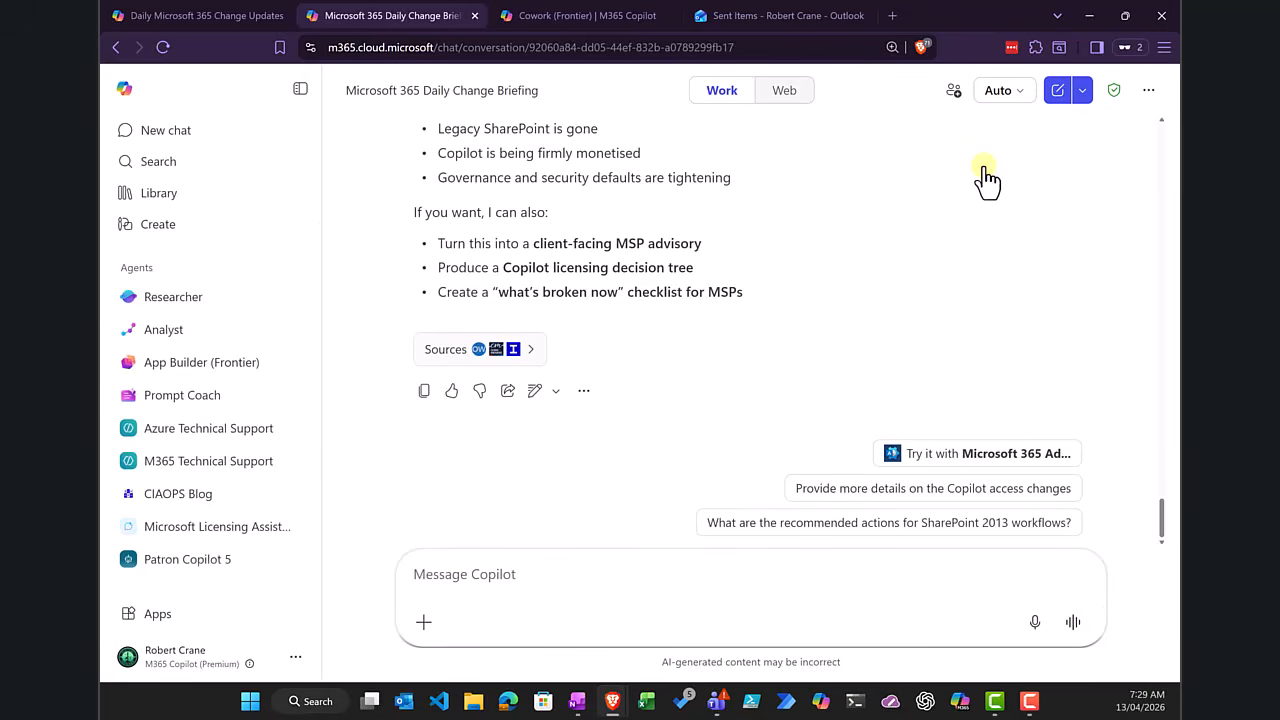
scroll(226, 449, "down", 5)
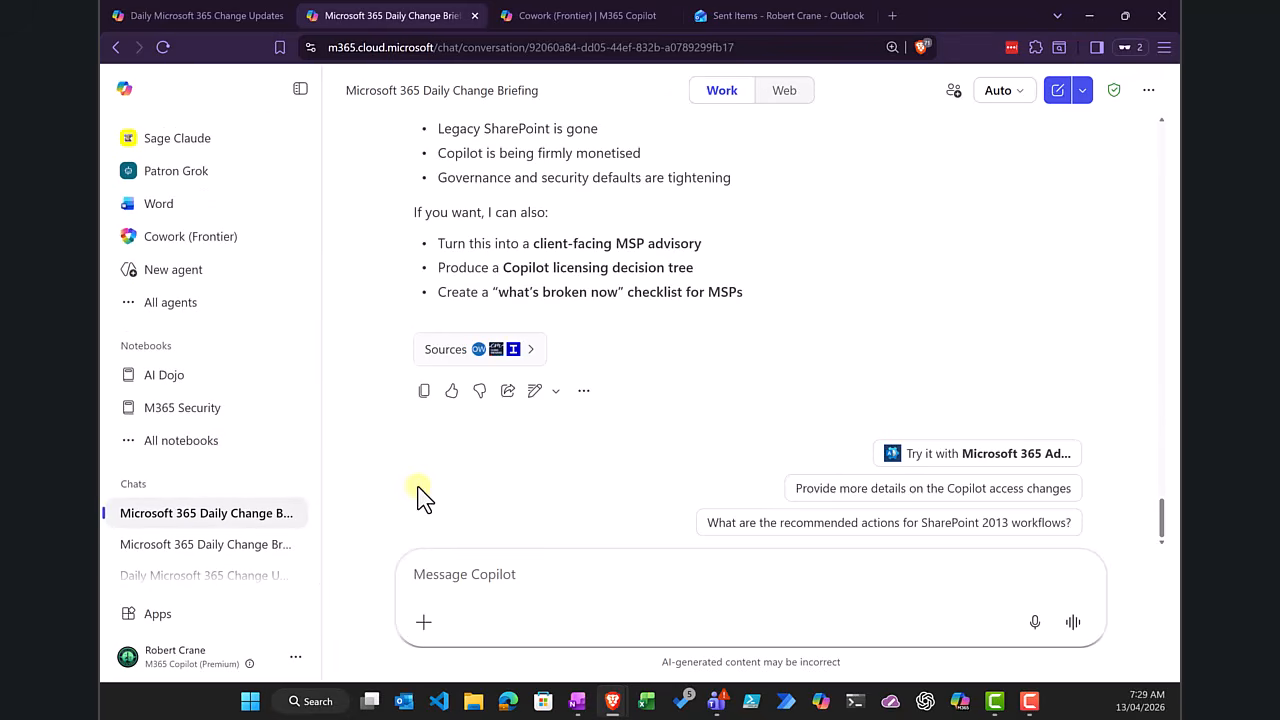
scroll(420, 497, "up", 4)
scroll(420, 497, "up", 4)
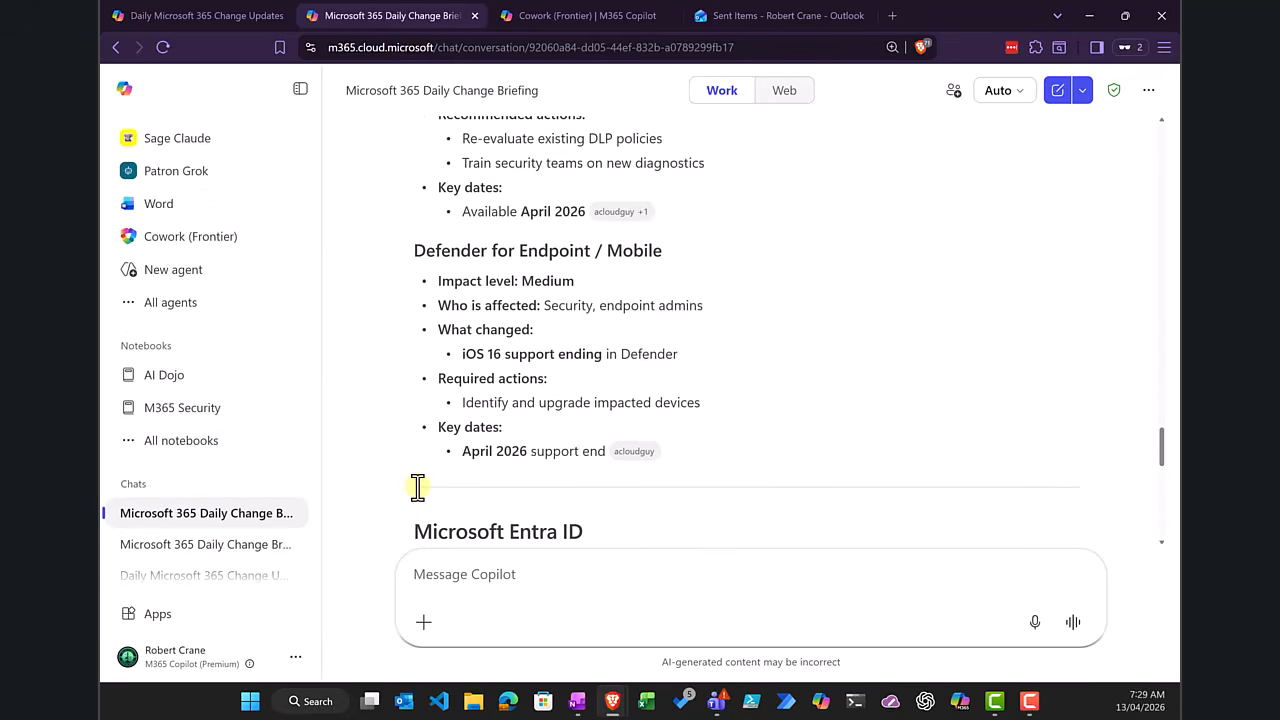
scroll(415, 505, "down", 4)
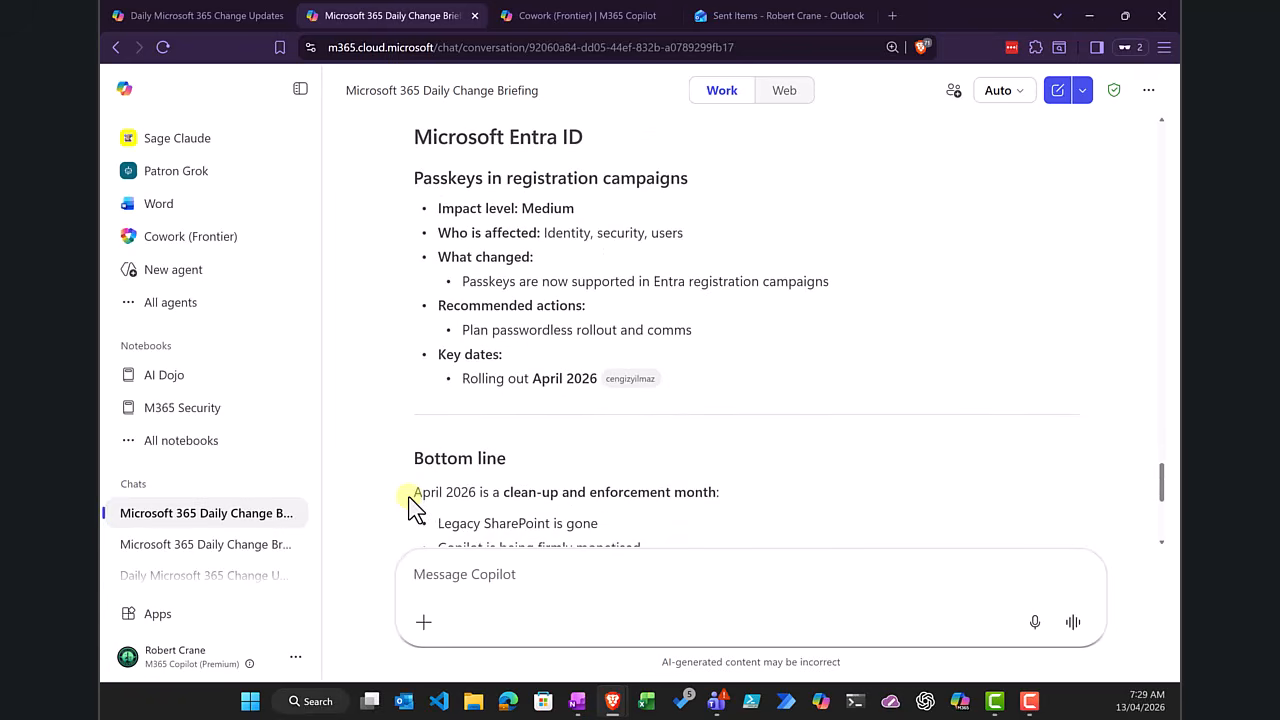
scroll(410, 500, "down", 4)
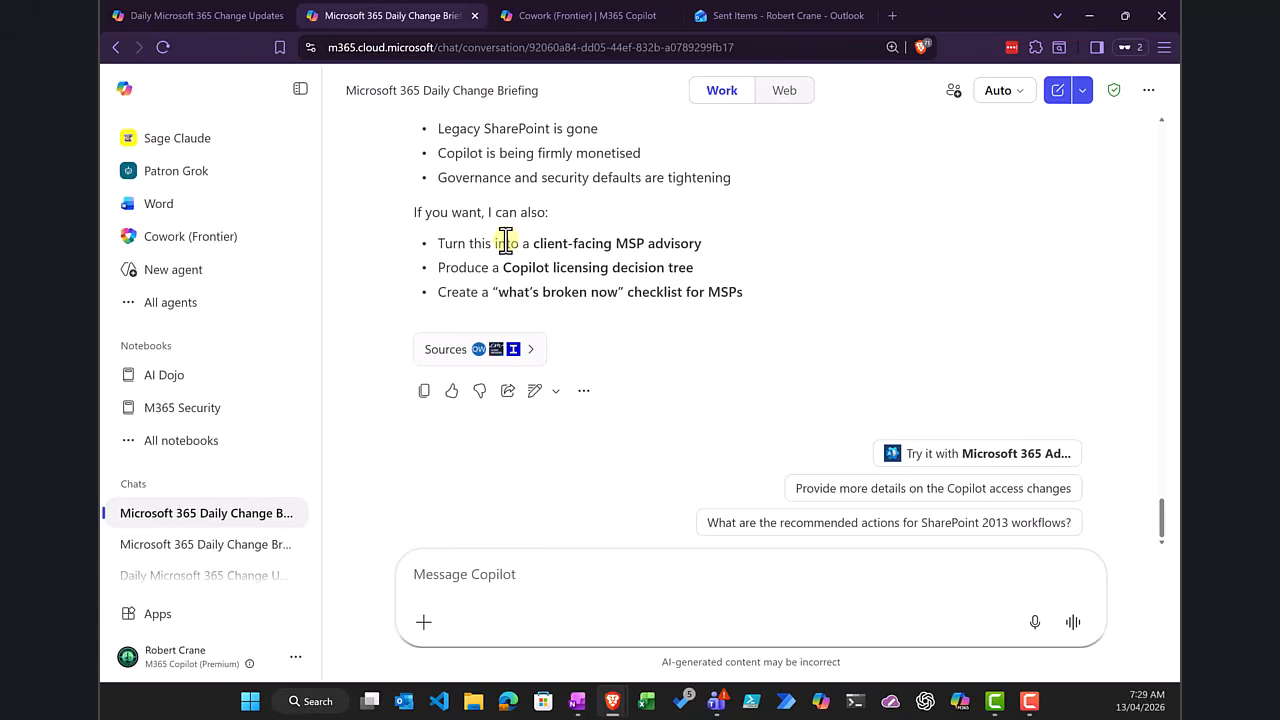
Step: Switch to the Cowork (Frontier) conversation and examine the prompt's instruction to provide a concise daily briefing and email the results
left_click(593, 20)
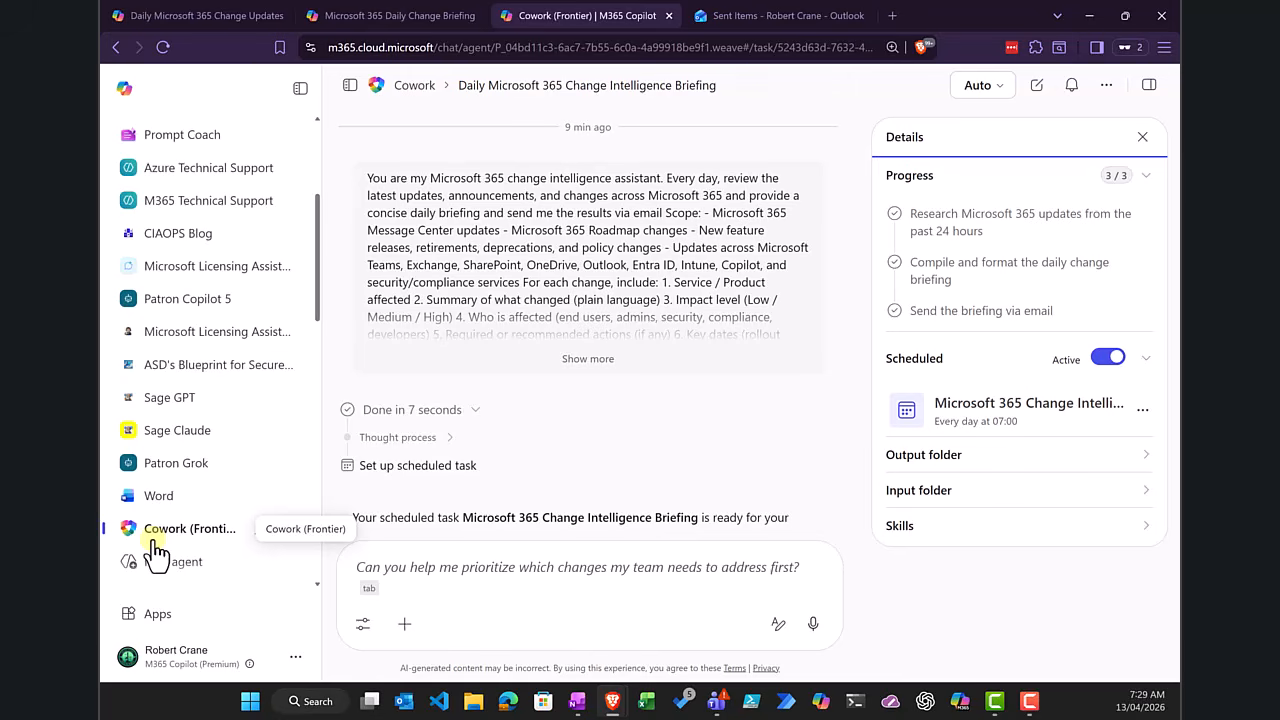
scroll(155, 552, "down", 1)
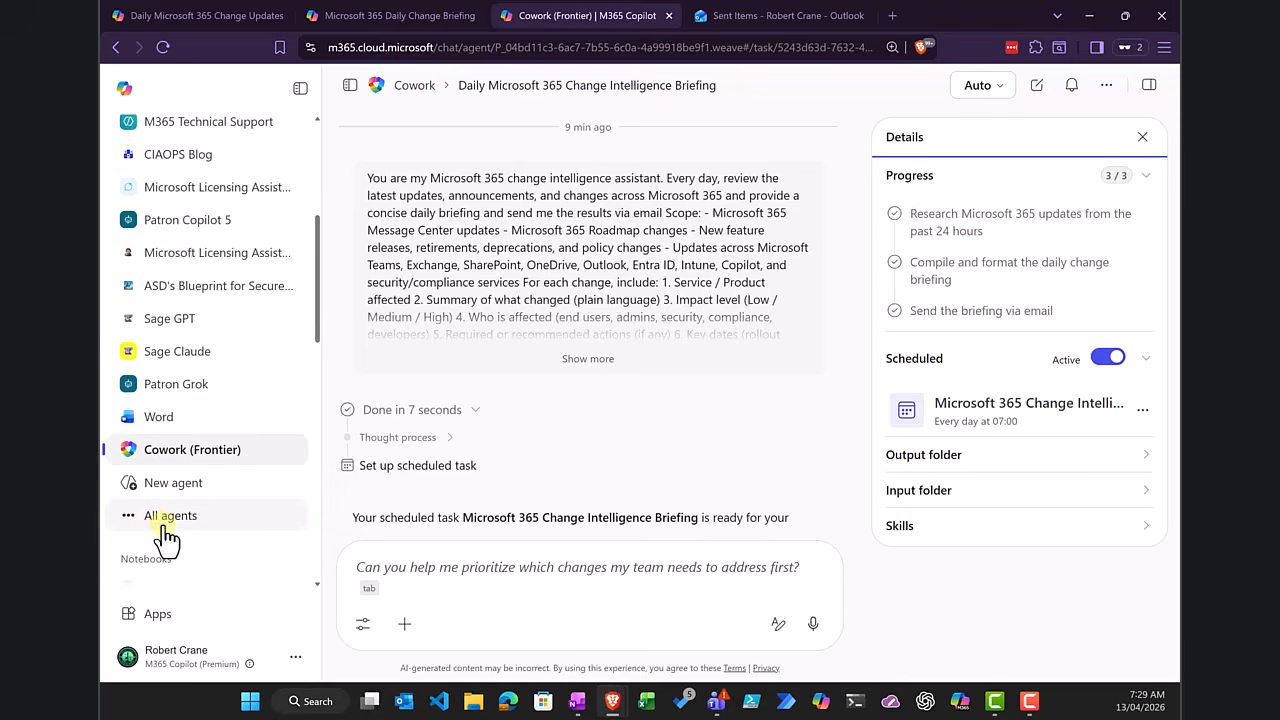
scroll(165, 540, "up", 1)
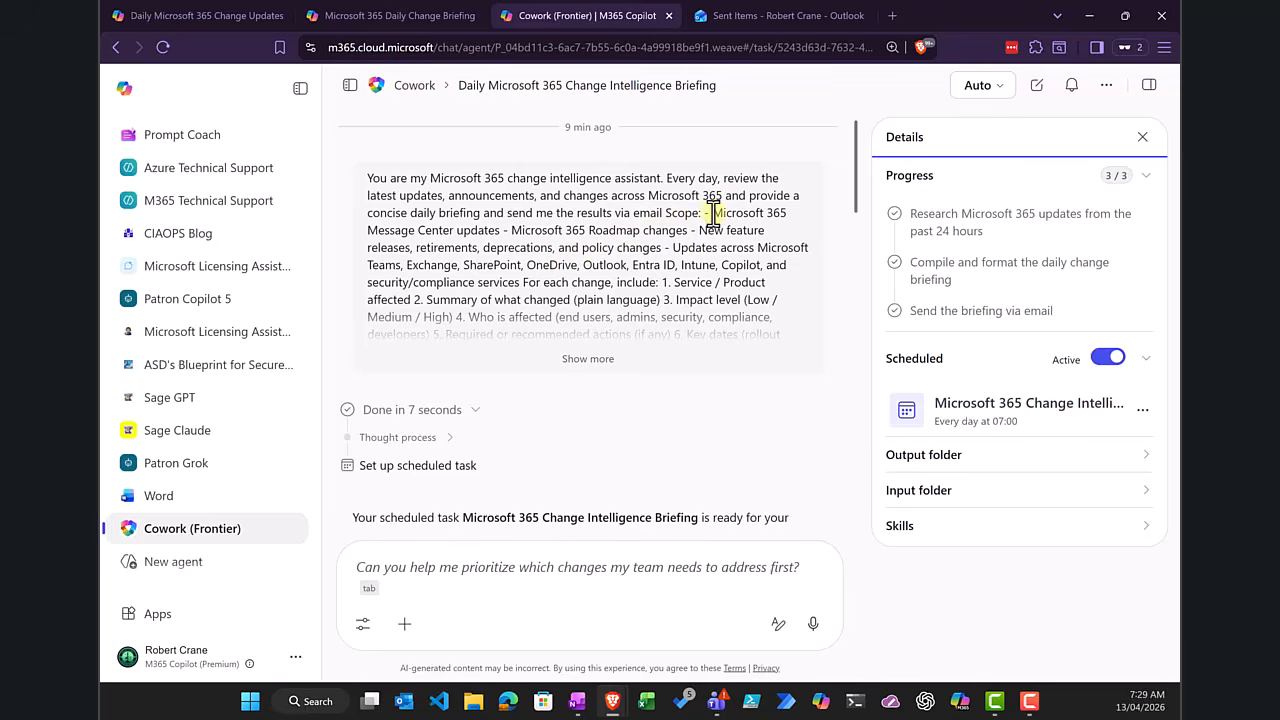
left_click_drag(724, 196, 699, 213)
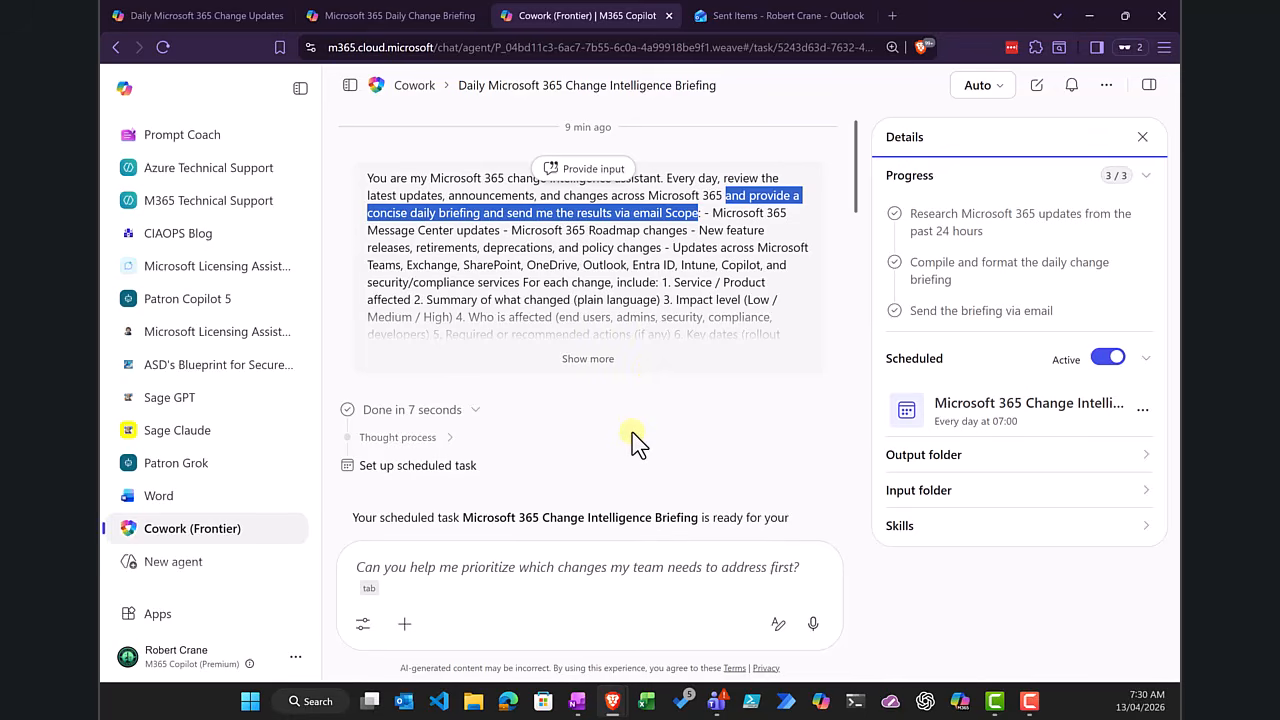
left_click(615, 270)
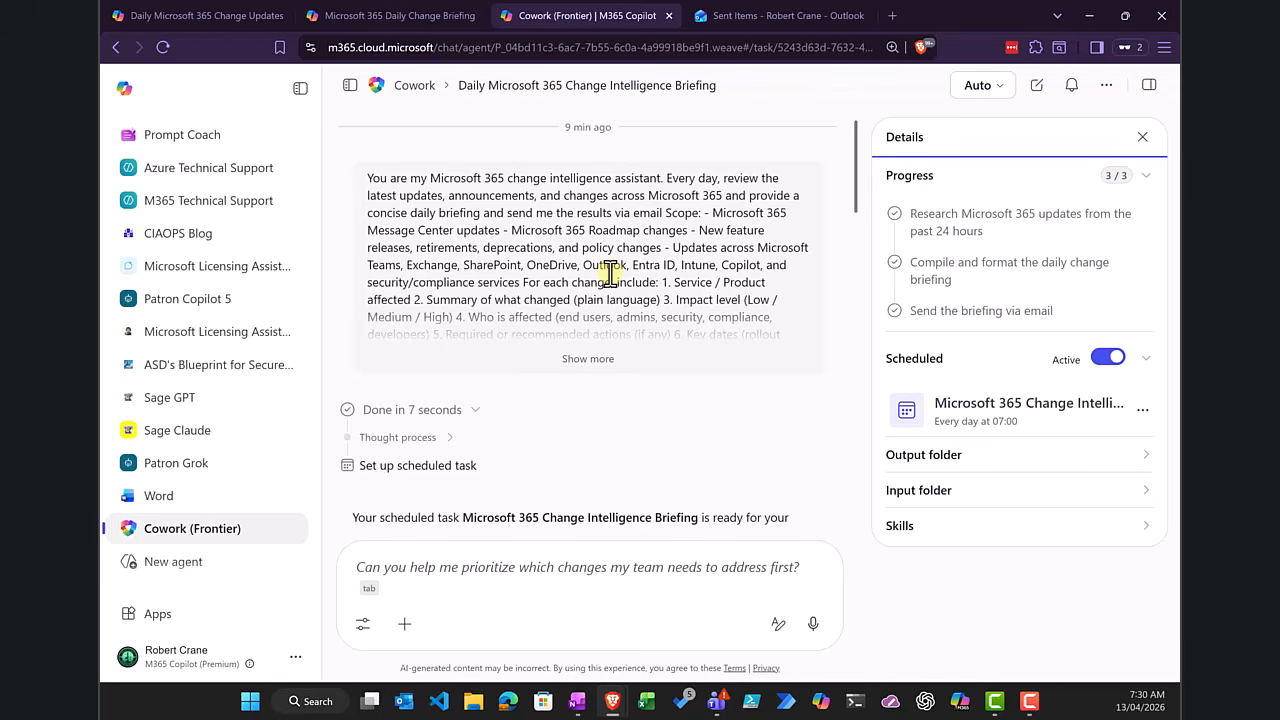
Step: Review Cowork's summary of the scheduled briefing task and check the management options for its daily schedule
scroll(610, 272, "down", 2)
scroll(610, 272, "up", 2)
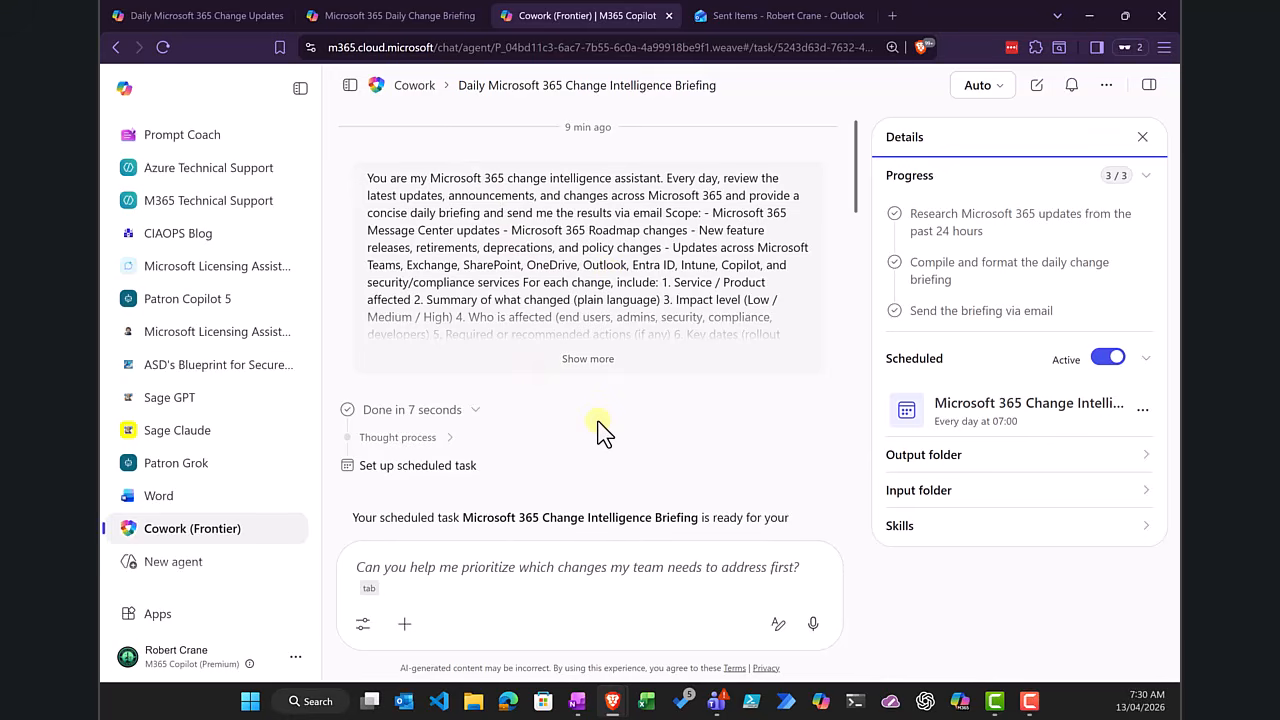
scroll(597, 430, "down", 1)
scroll(483, 350, "down", 2)
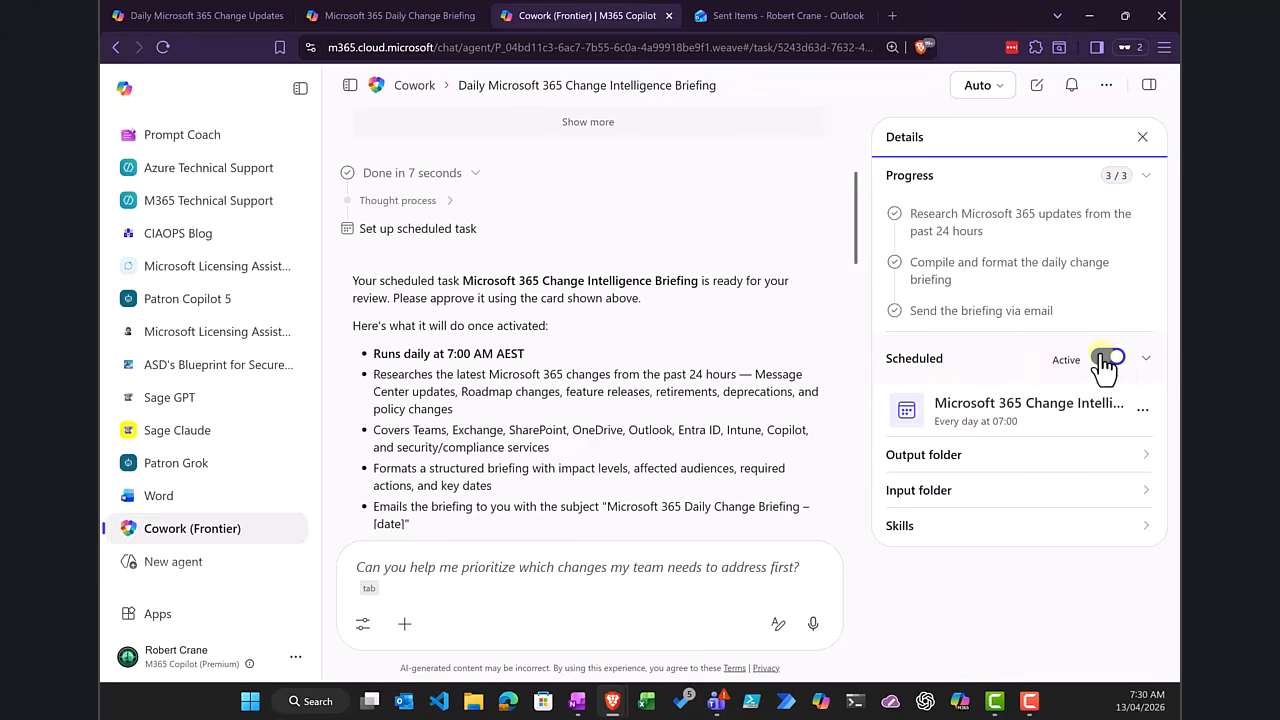
left_click(1142, 410)
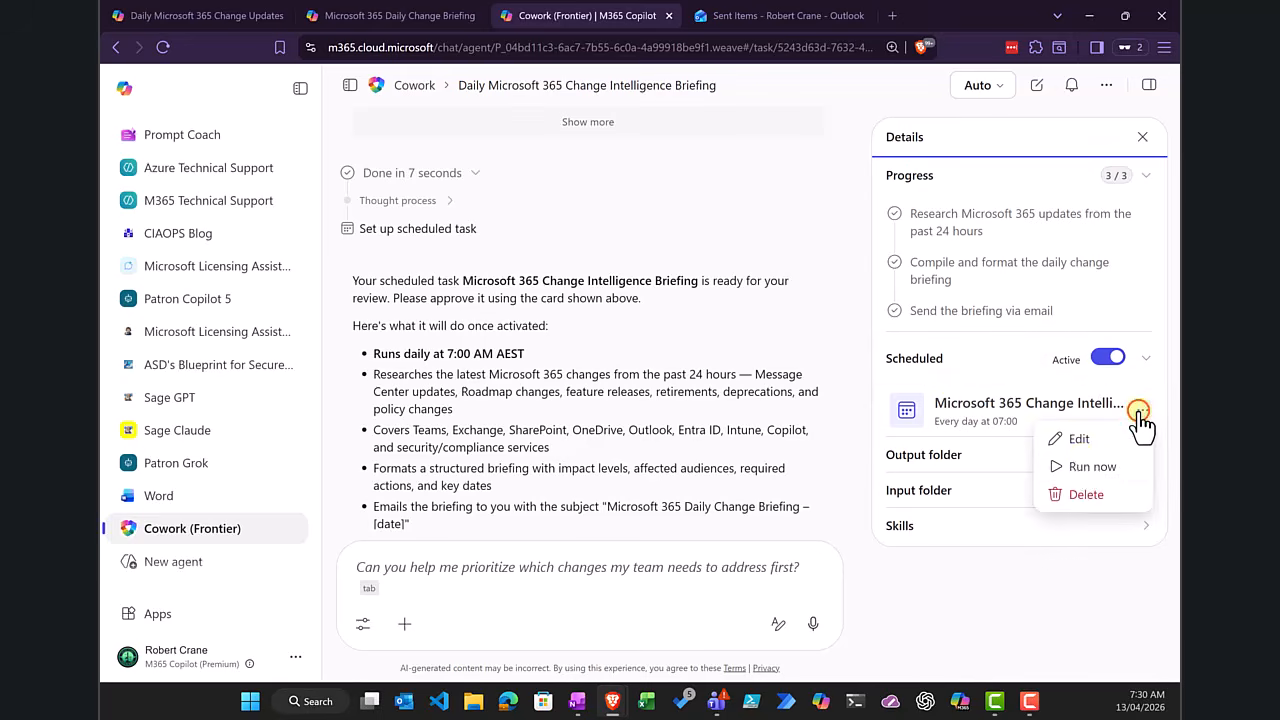
left_click(712, 197)
scroll(586, 255, "down", 3)
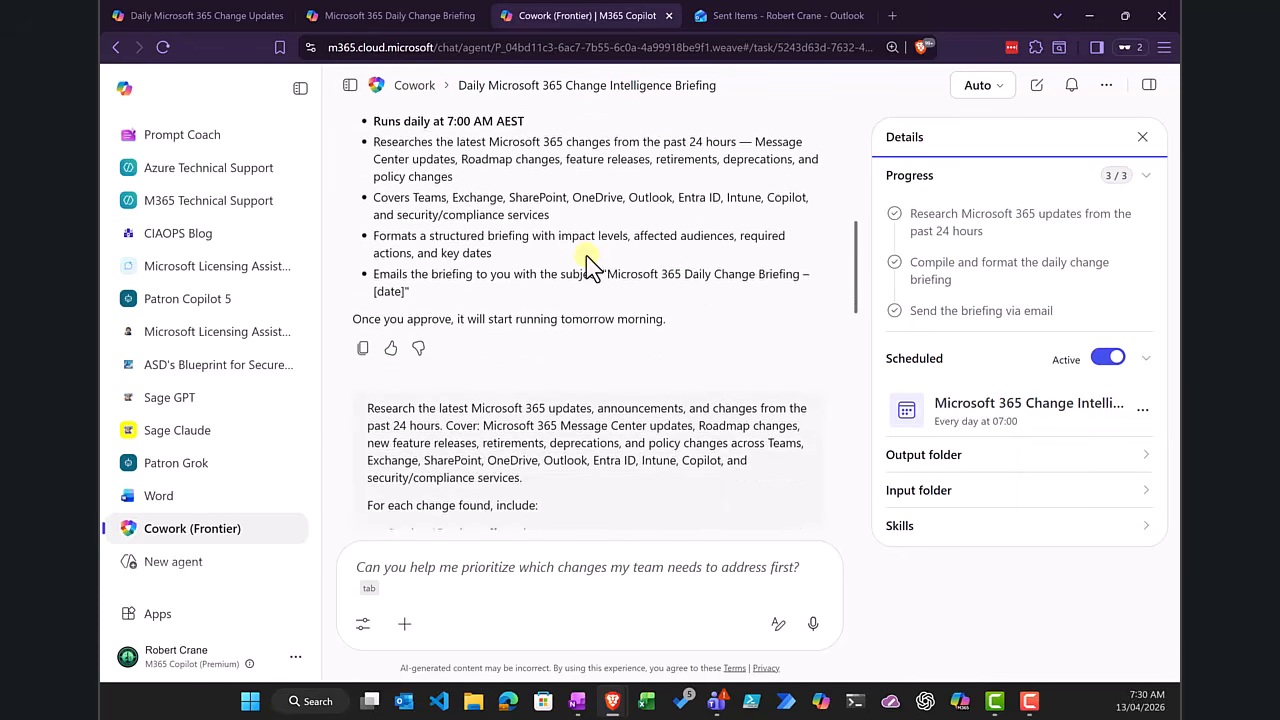
Step: Review Cowork's run of the briefing task, from the research stages through the summary of top items requiring attention
scroll(586, 255, "down", 4)
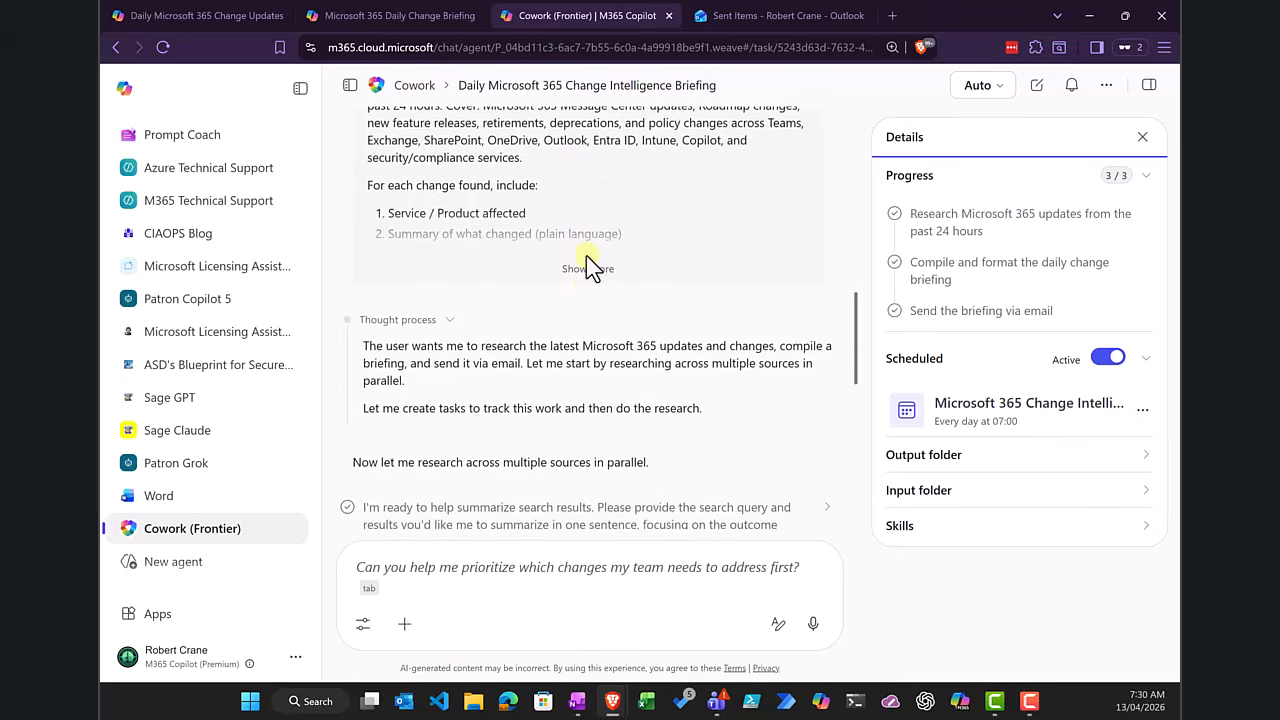
scroll(588, 293, "down", 6)
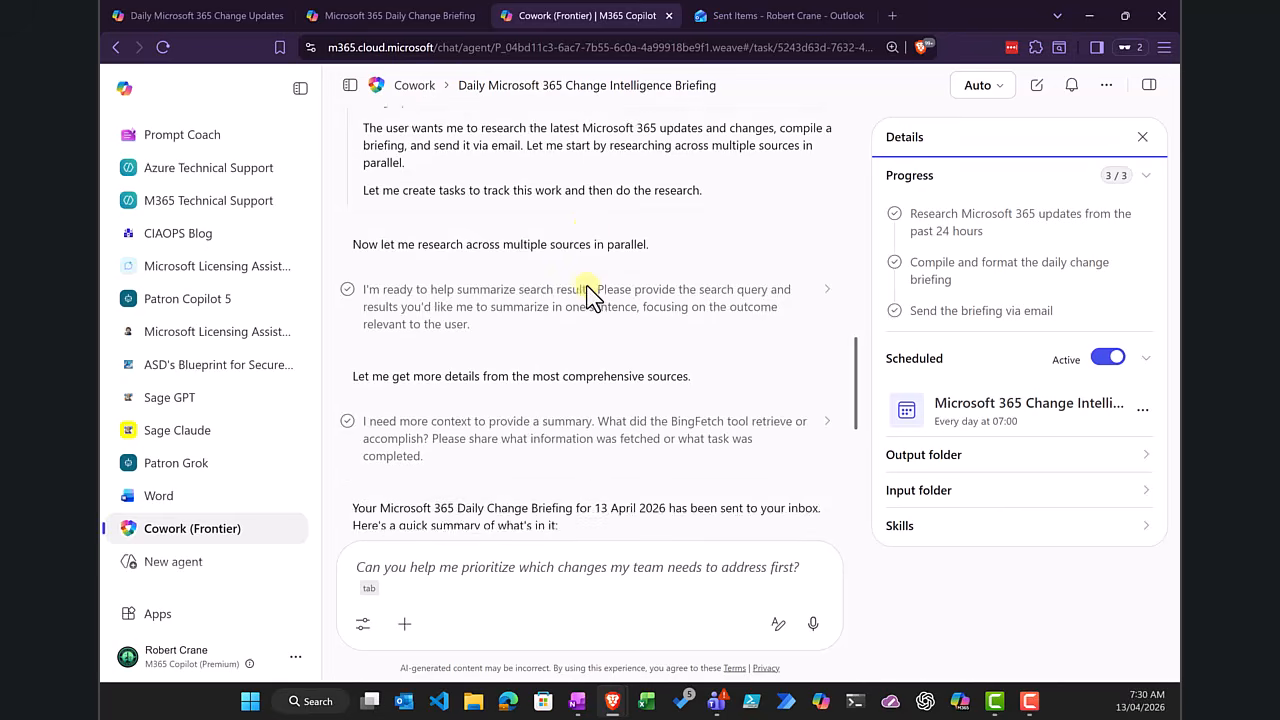
scroll(588, 293, "down", 2)
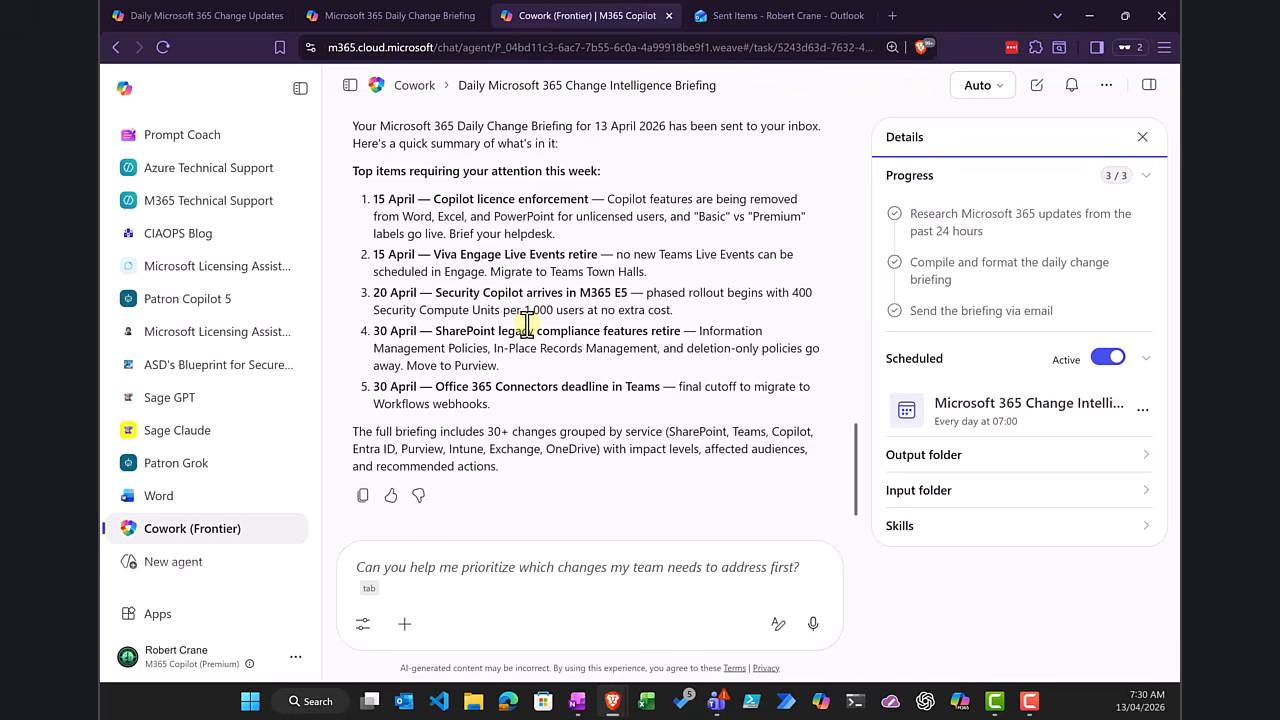
scroll(525, 325, "up", 2)
scroll(525, 325, "down", 2)
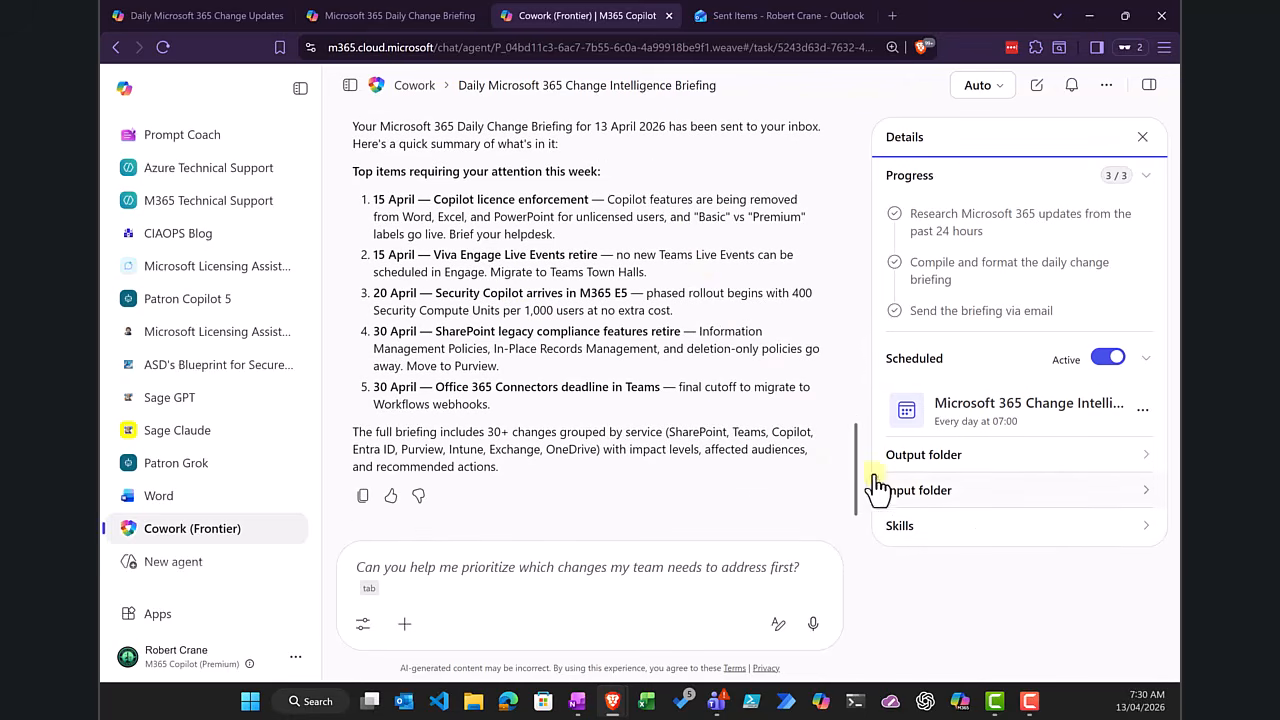
Step: Switch to Outlook and examine the emailed Microsoft 365 Daily Change Briefing, including its highlights and its change tables by service
left_click(748, 16)
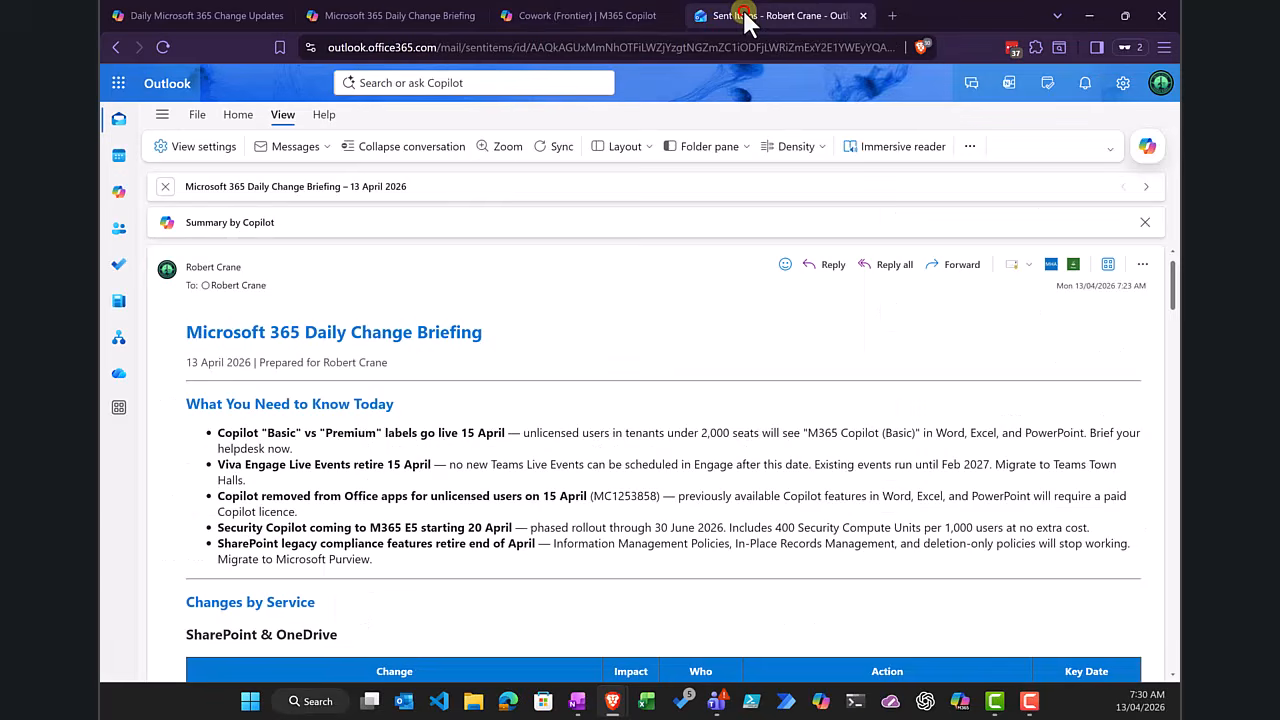
scroll(450, 372, "down", 5)
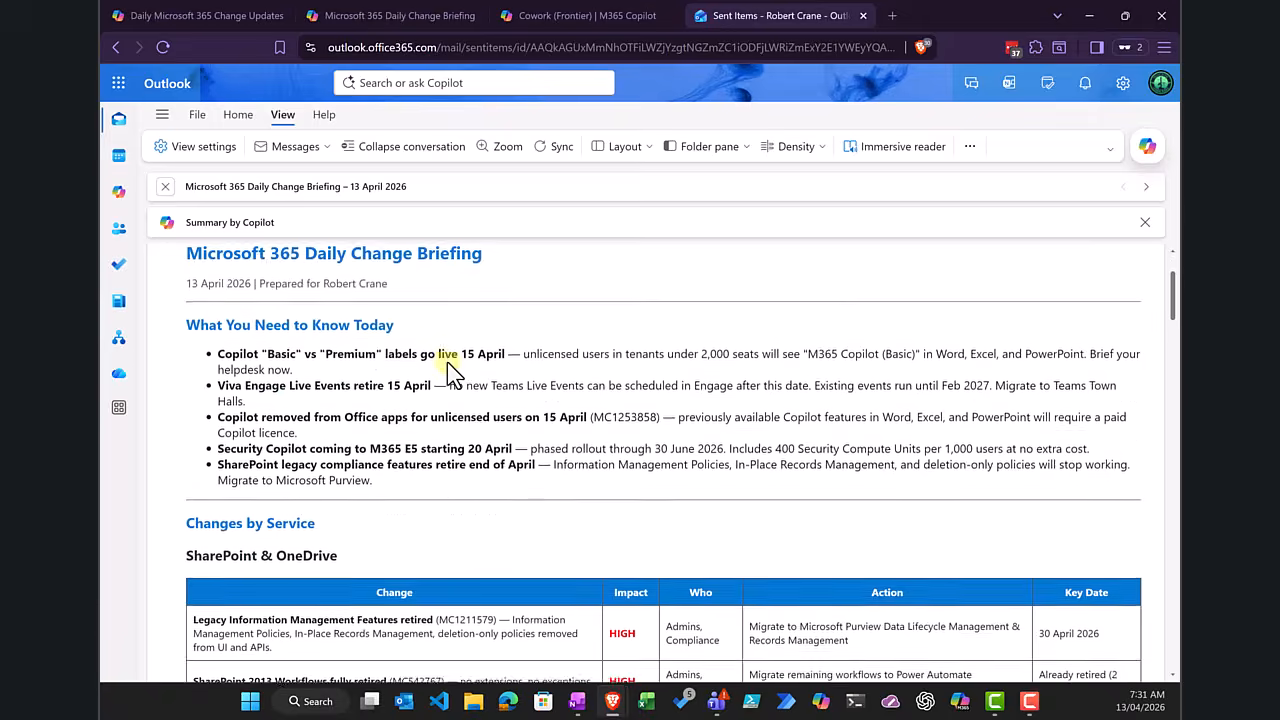
scroll(447, 368, "down", 5)
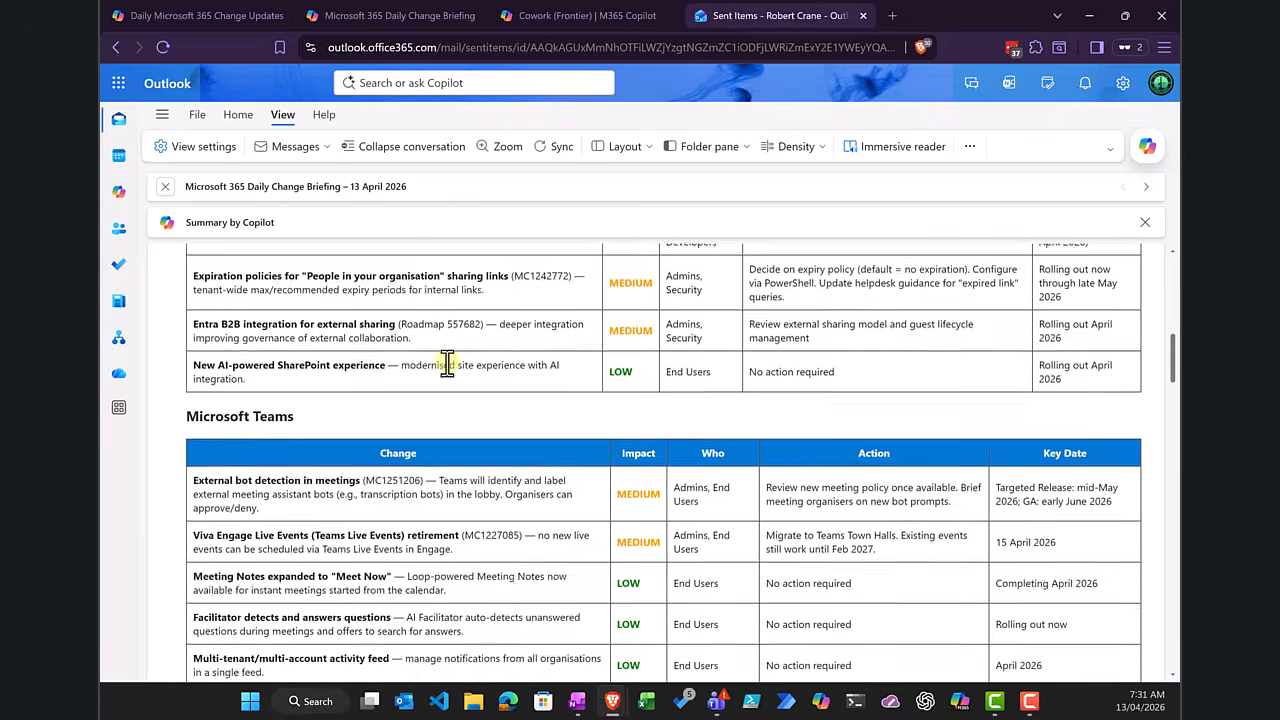
scroll(447, 365, "down", 10)
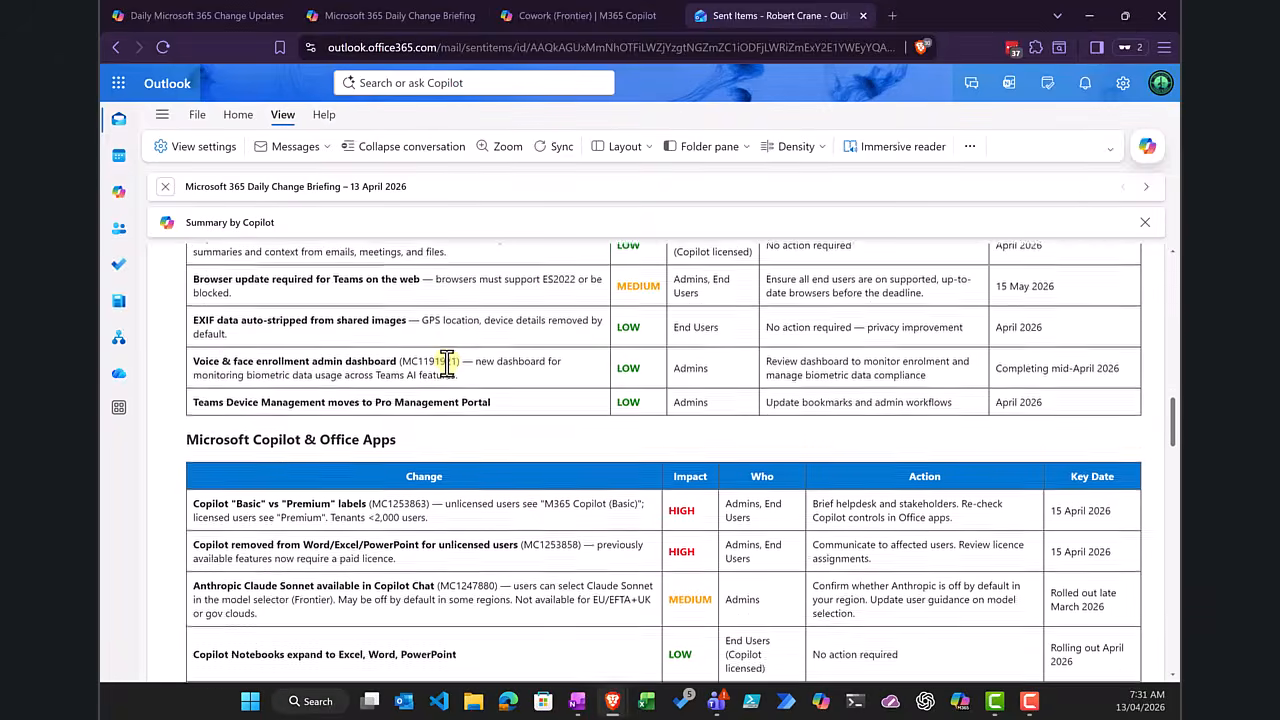
scroll(447, 365, "down", 6)
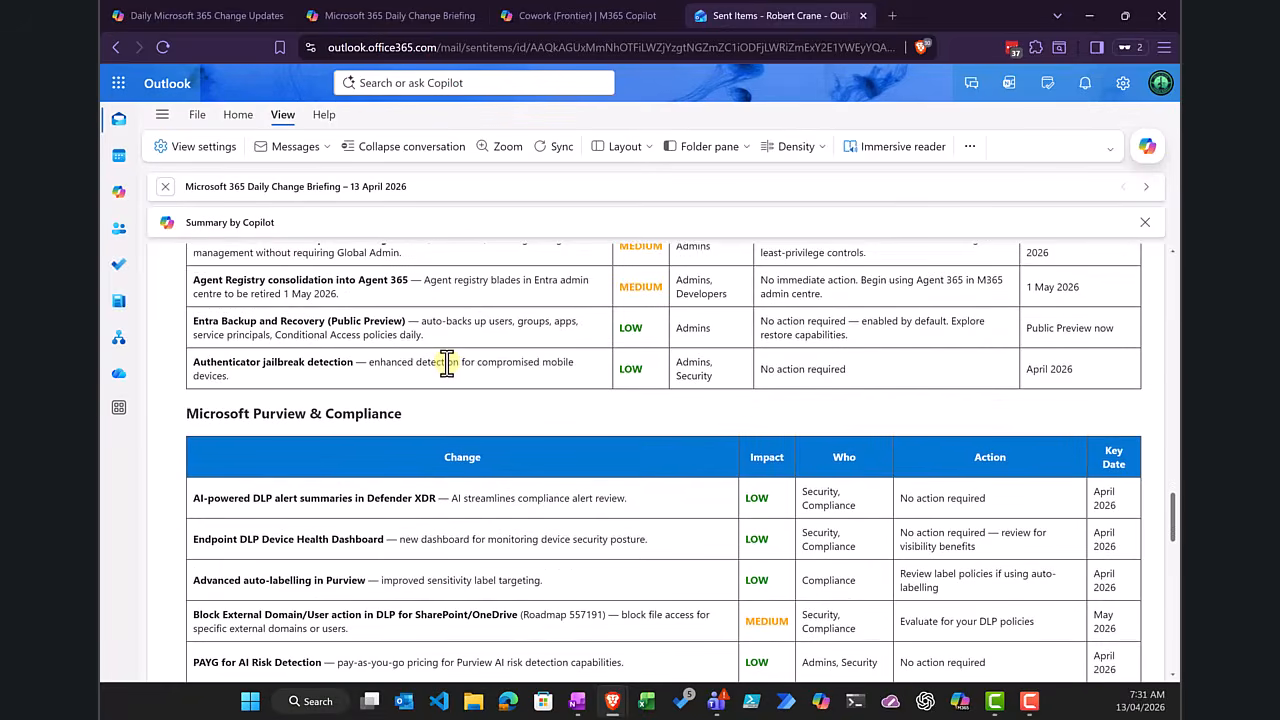
scroll(447, 368, "up", 12)
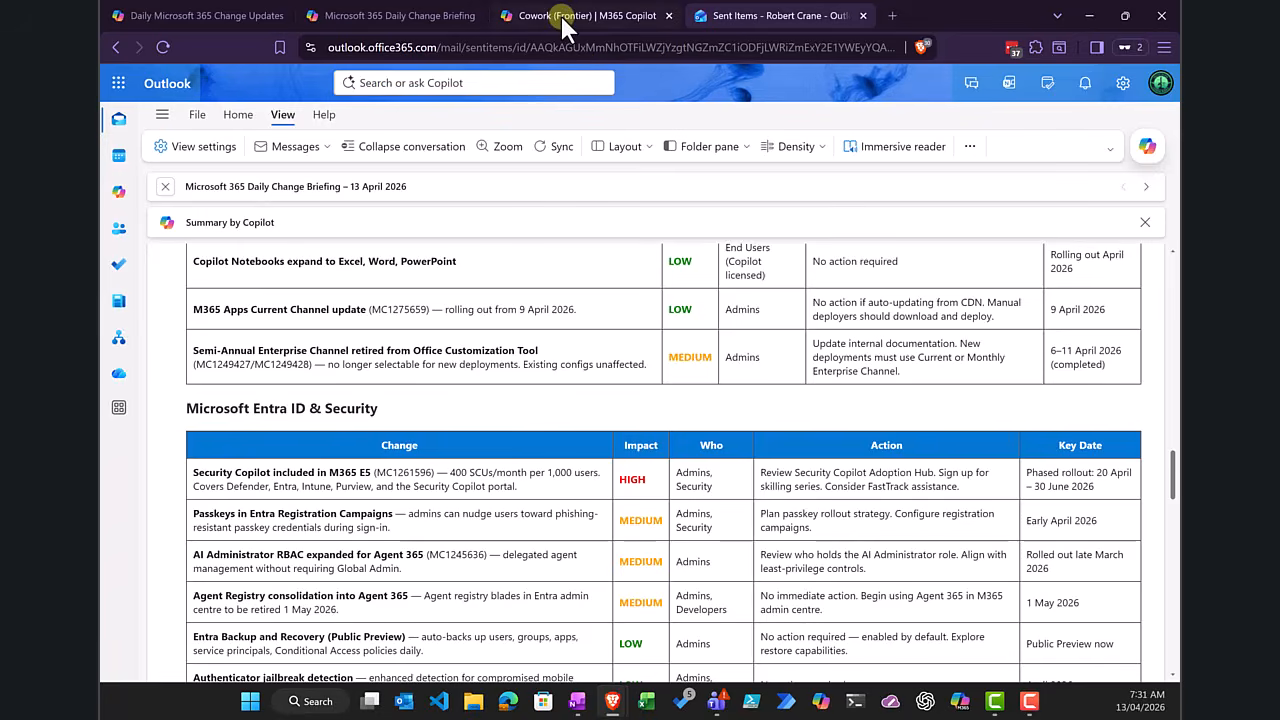
Step: Return to Cowork, list its scheduled tasks, and check the management options of the IoT for SMBs – Robotics & Drones Weekly Briefing
left_click(565, 17)
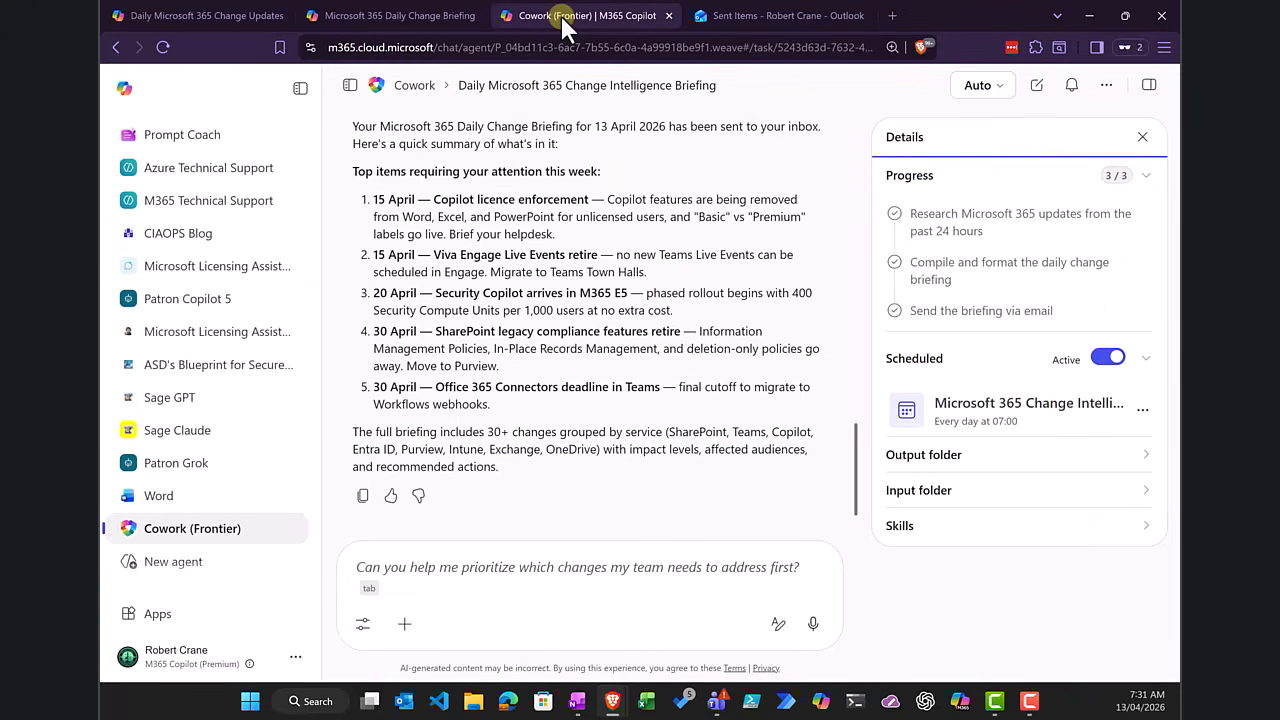
scroll(691, 476, "up", 10)
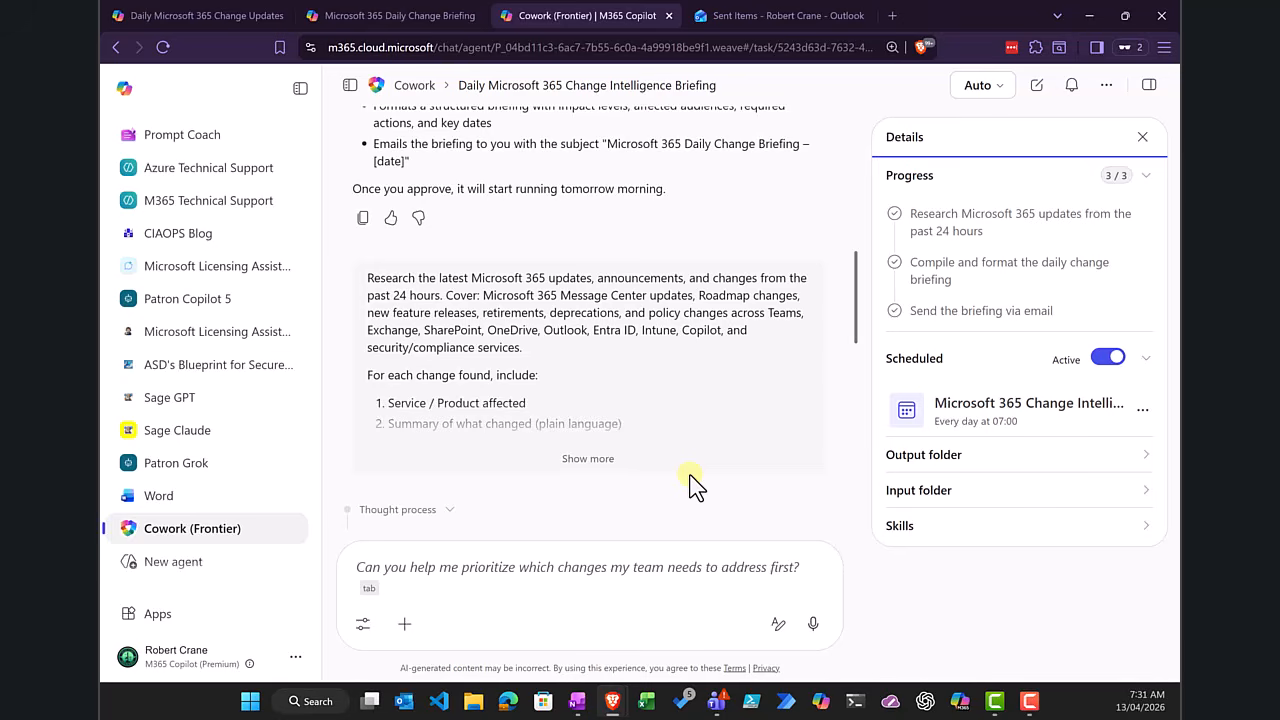
scroll(691, 476, "up", 8)
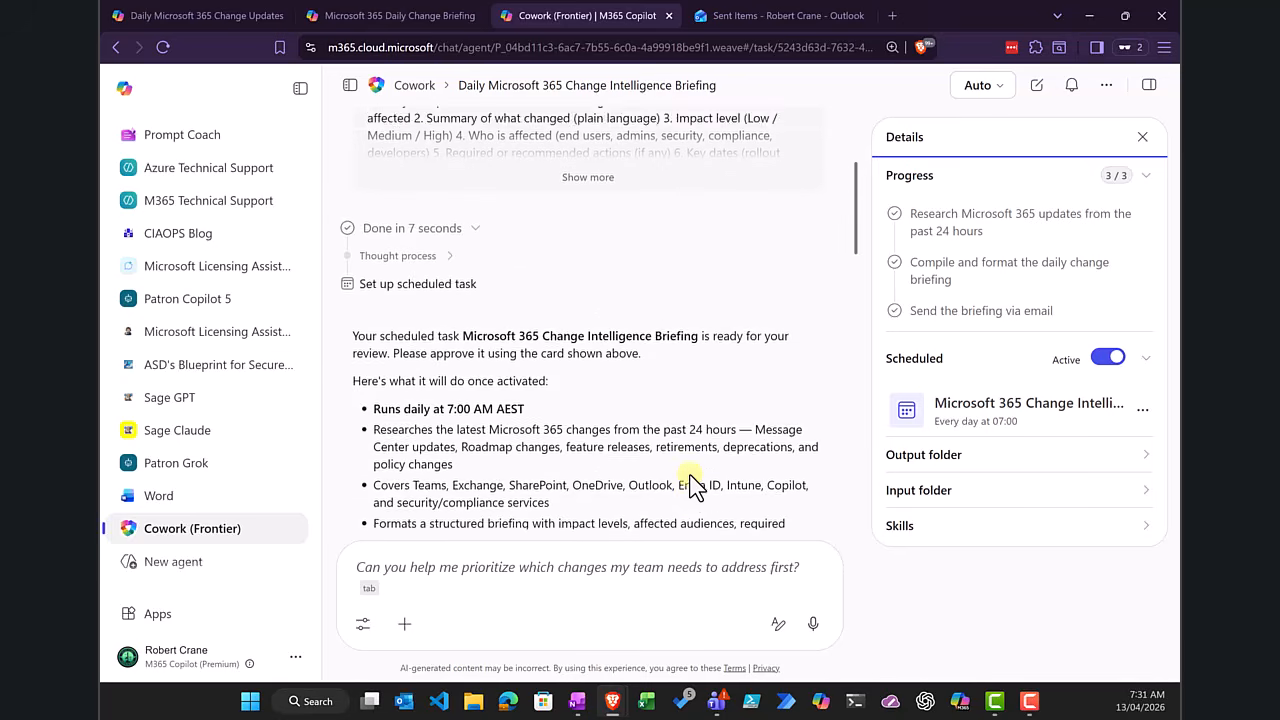
left_click(410, 86)
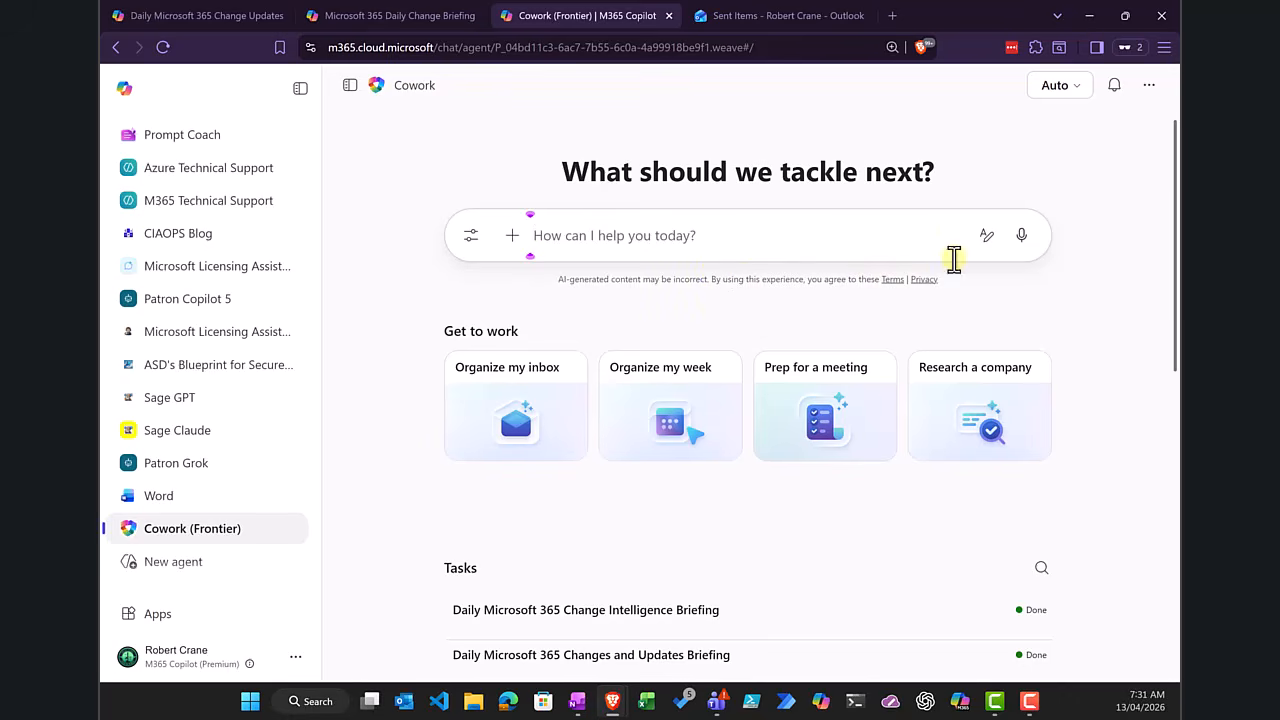
scroll(1086, 272, "down", 2)
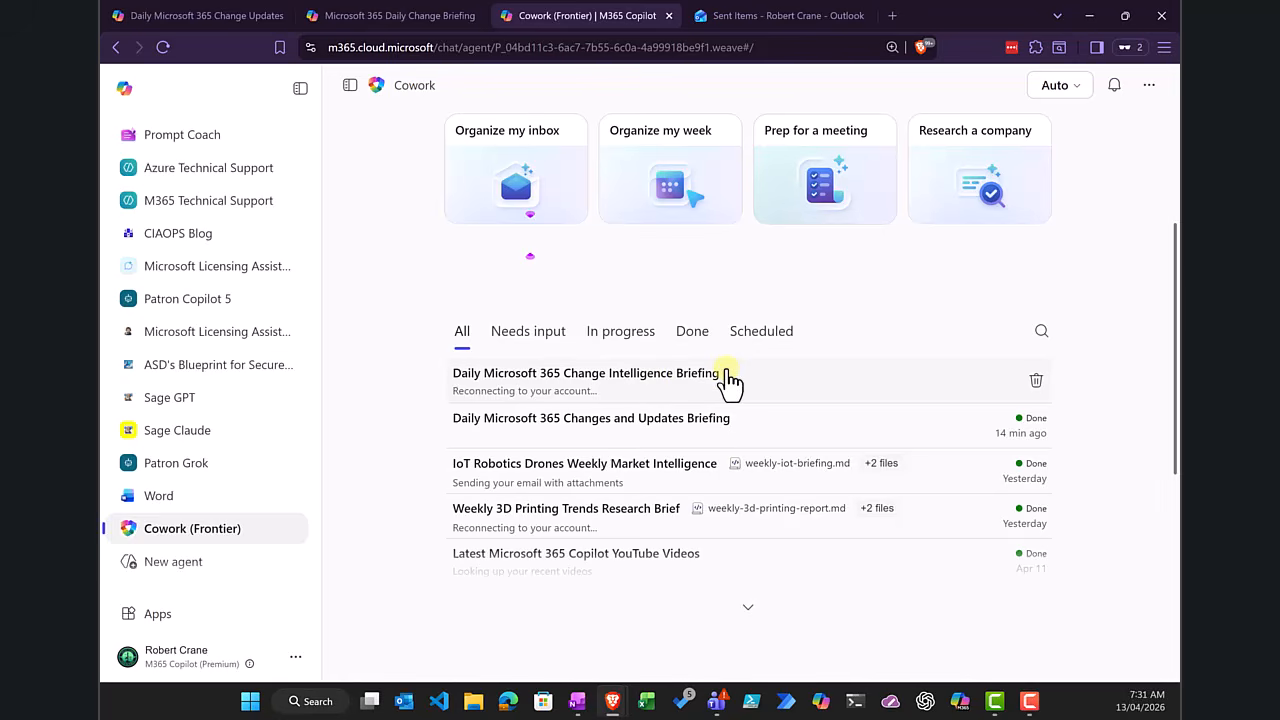
left_click(753, 335)
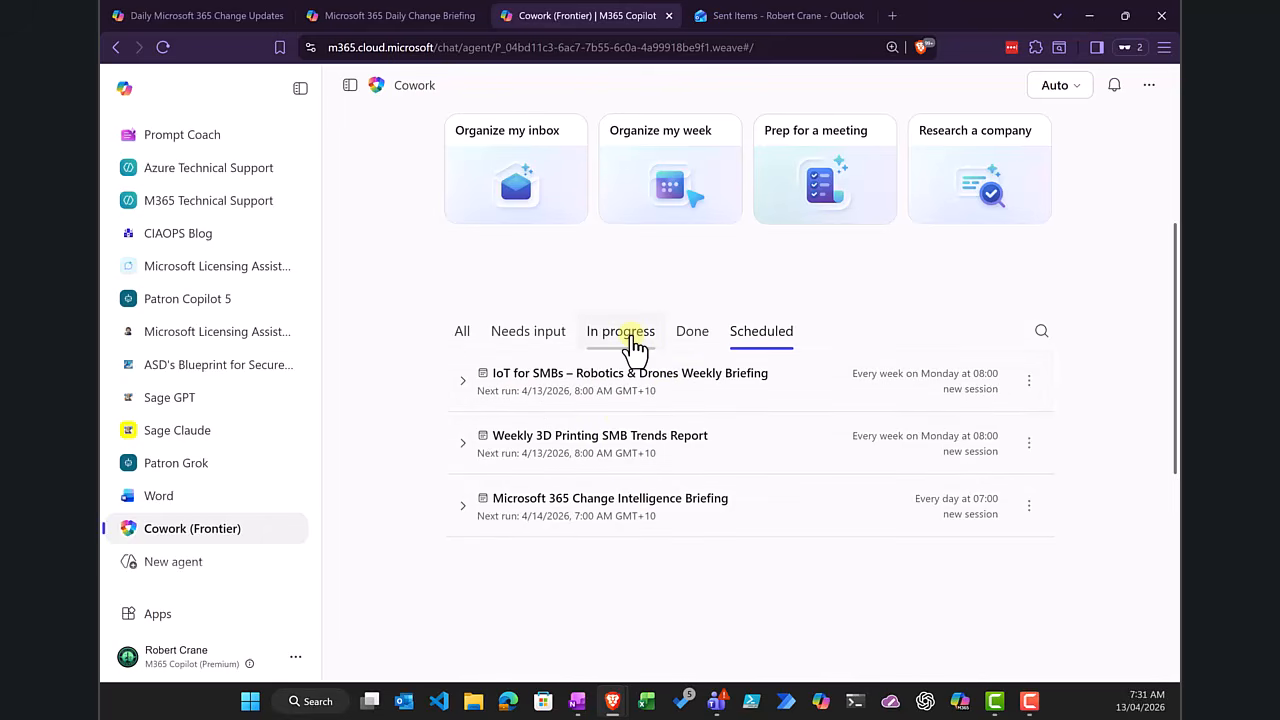
left_click(1029, 382)
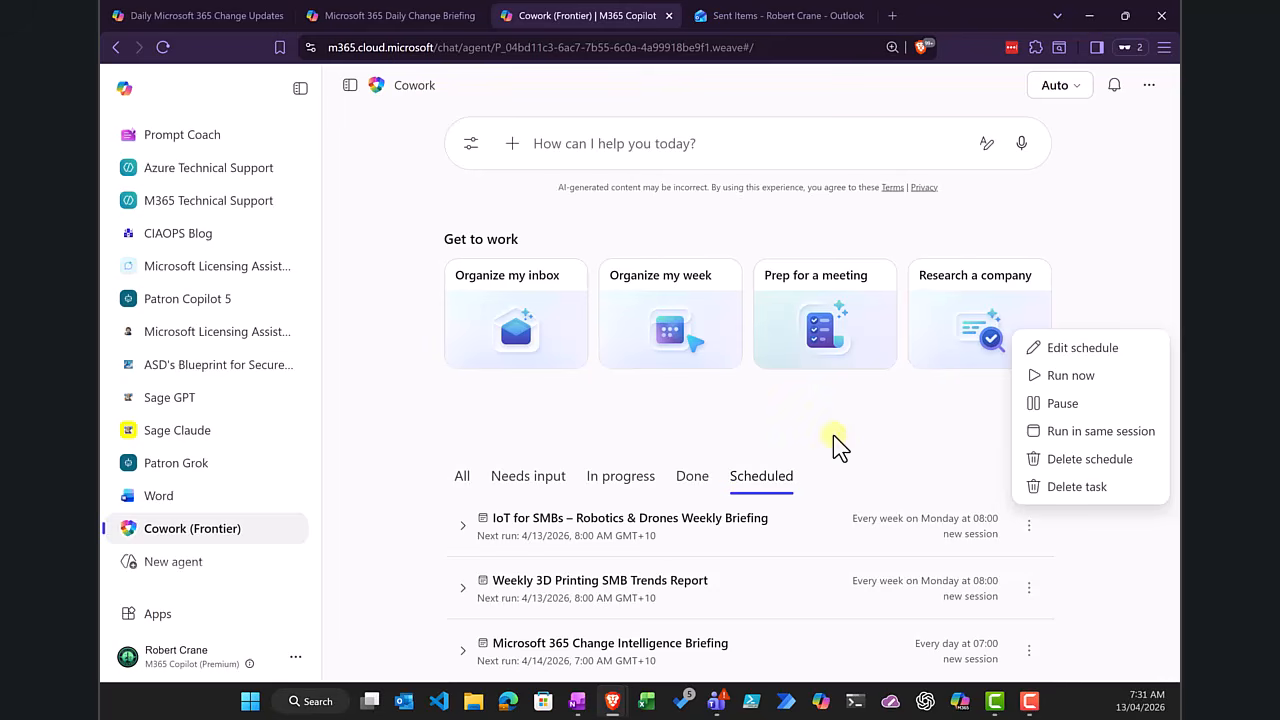
Step: Reopen the Daily Microsoft 365 Change Intelligence Briefing from all tasks and check the actions available for its schedule
left_click(457, 478)
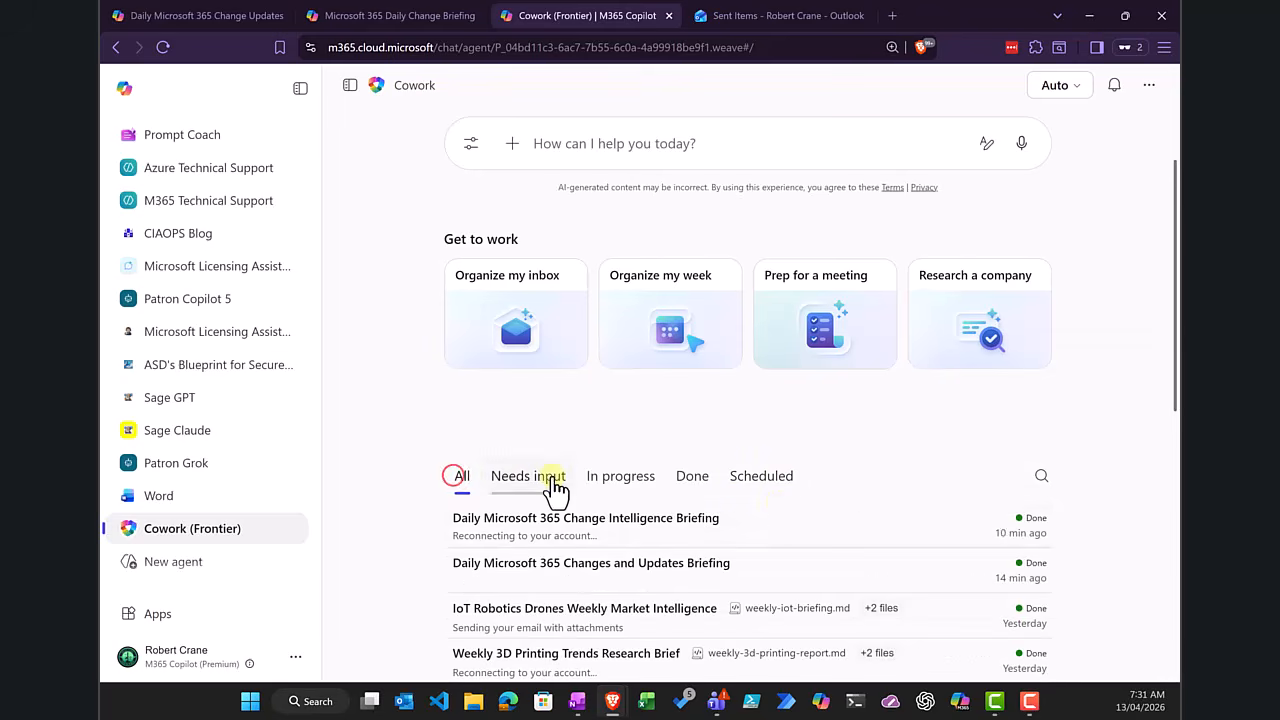
scroll(740, 525, "down", 2)
left_click(617, 360)
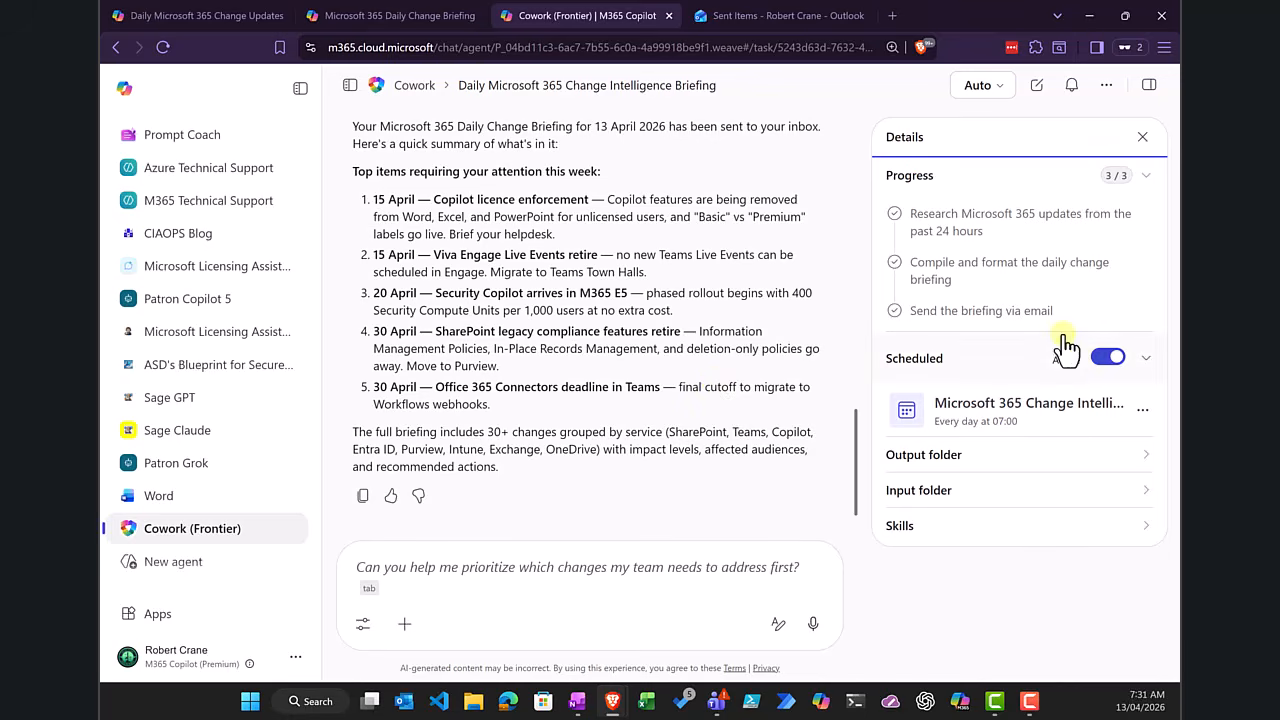
scroll(711, 435, "up", 3)
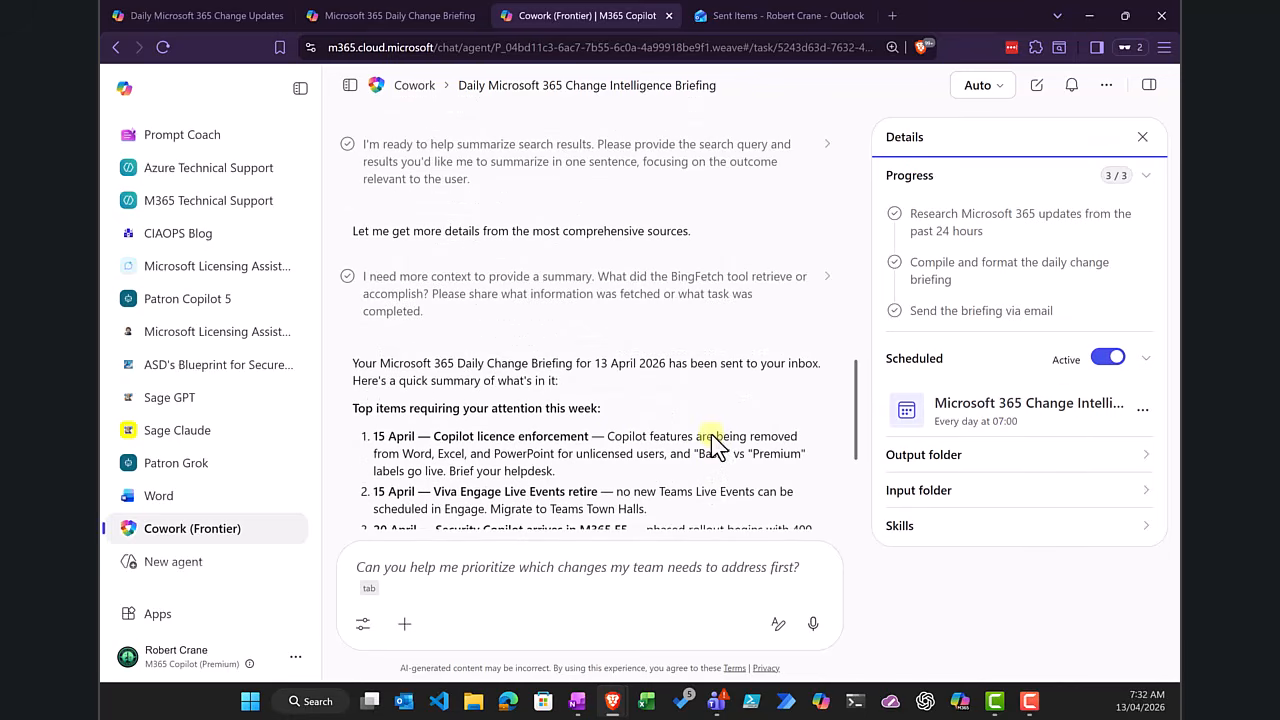
left_click(1146, 360)
left_click(1146, 360)
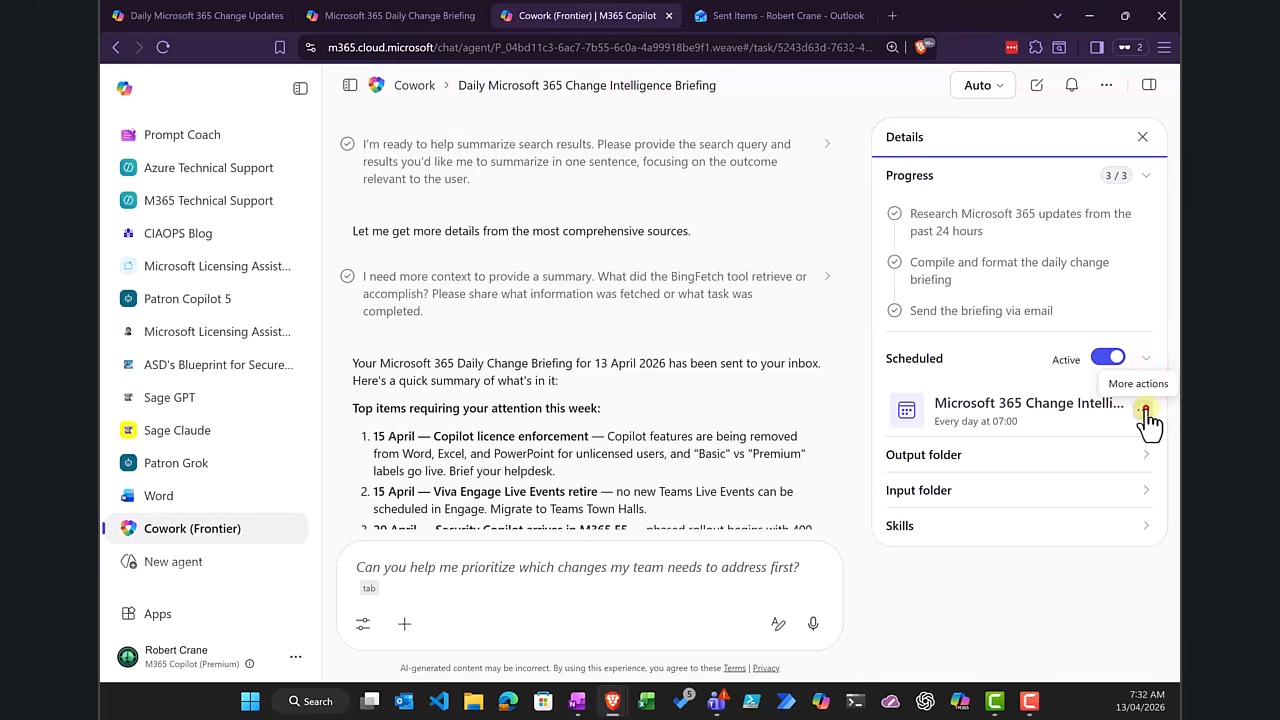
left_click(1144, 411)
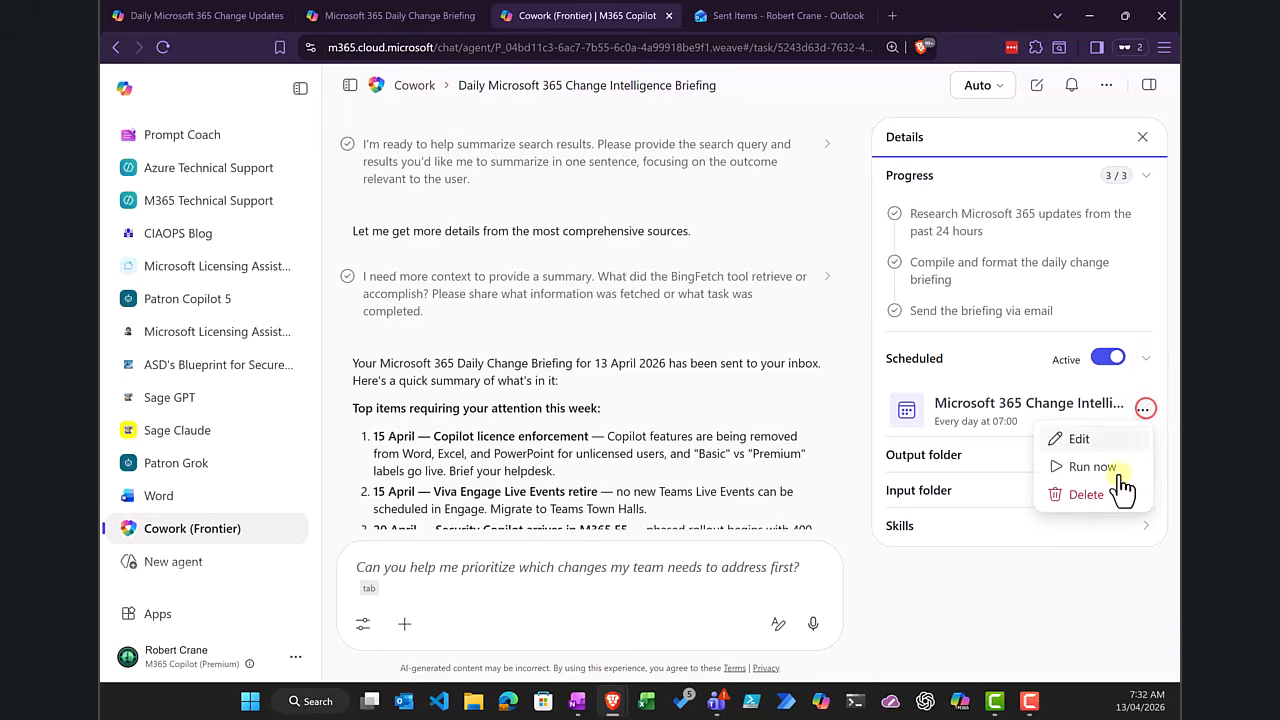
Step: View Cowork's scheduled tasks again, open the IoT for SMBs – Robotics & Drones Weekly Briefing, and return to the Cowork home page
left_click(412, 86)
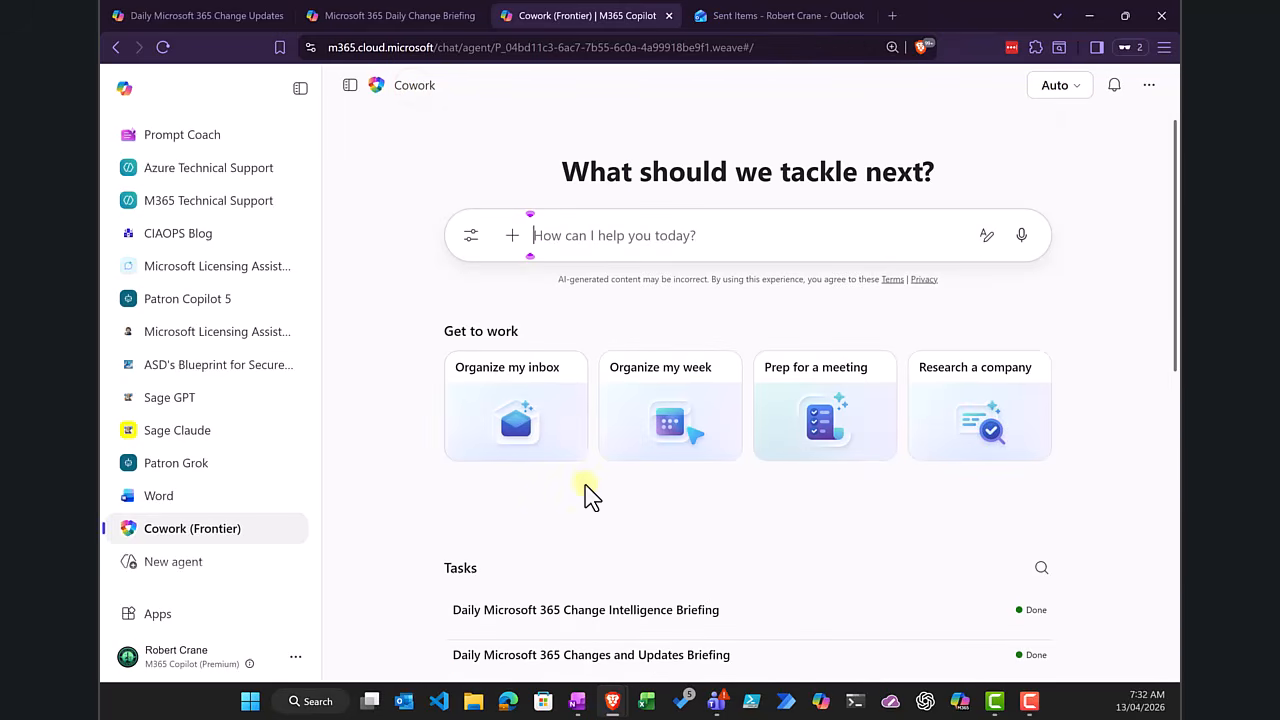
scroll(575, 470, "down", 2)
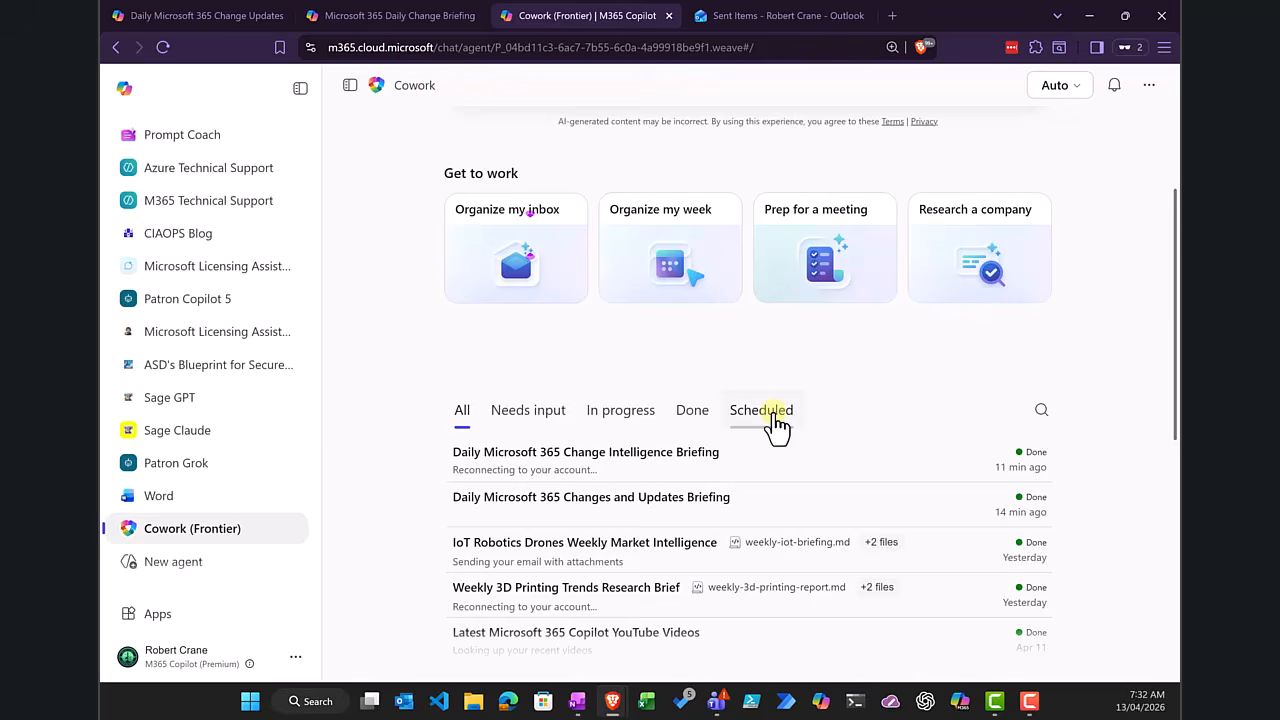
left_click(776, 415)
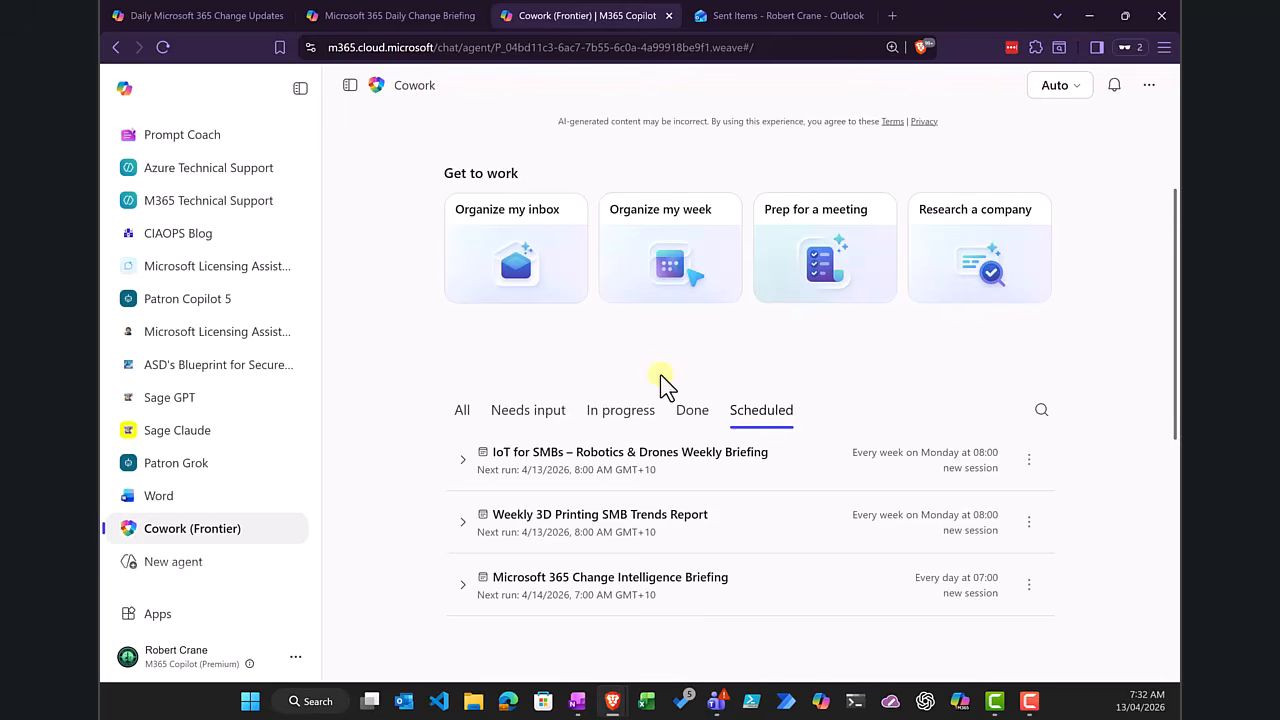
scroll(790, 415, "up", 2)
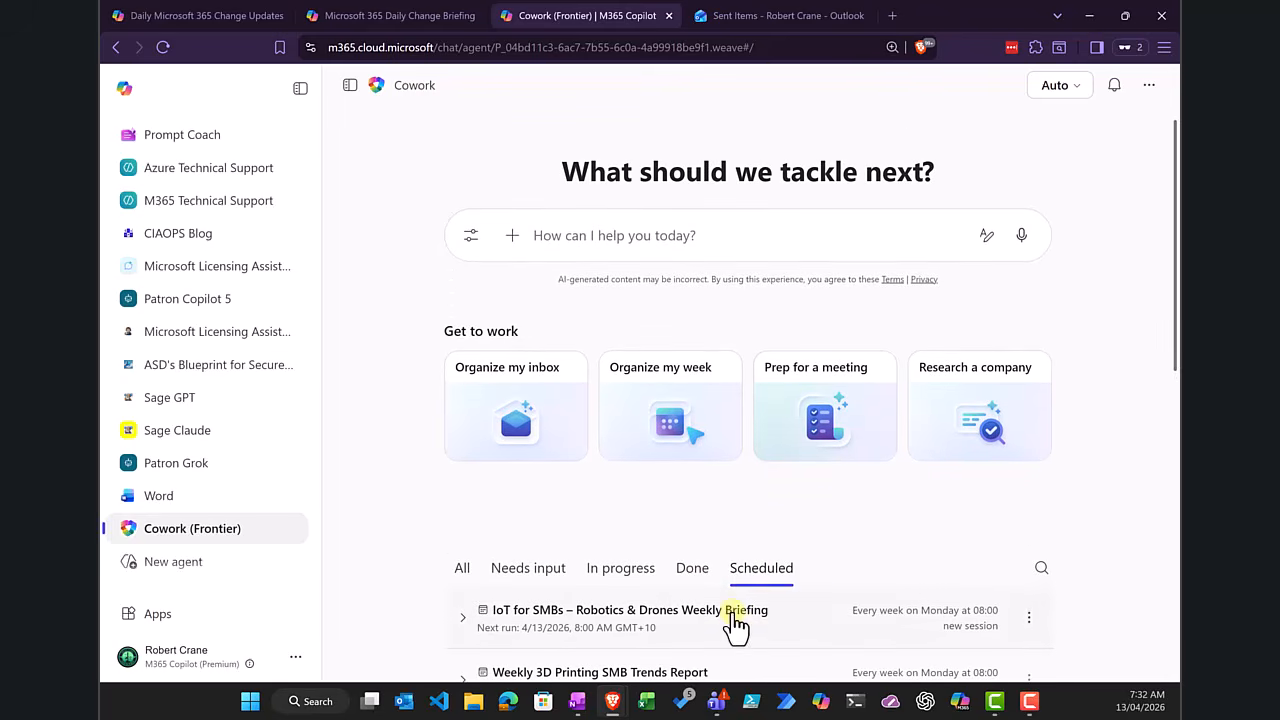
left_click(731, 620)
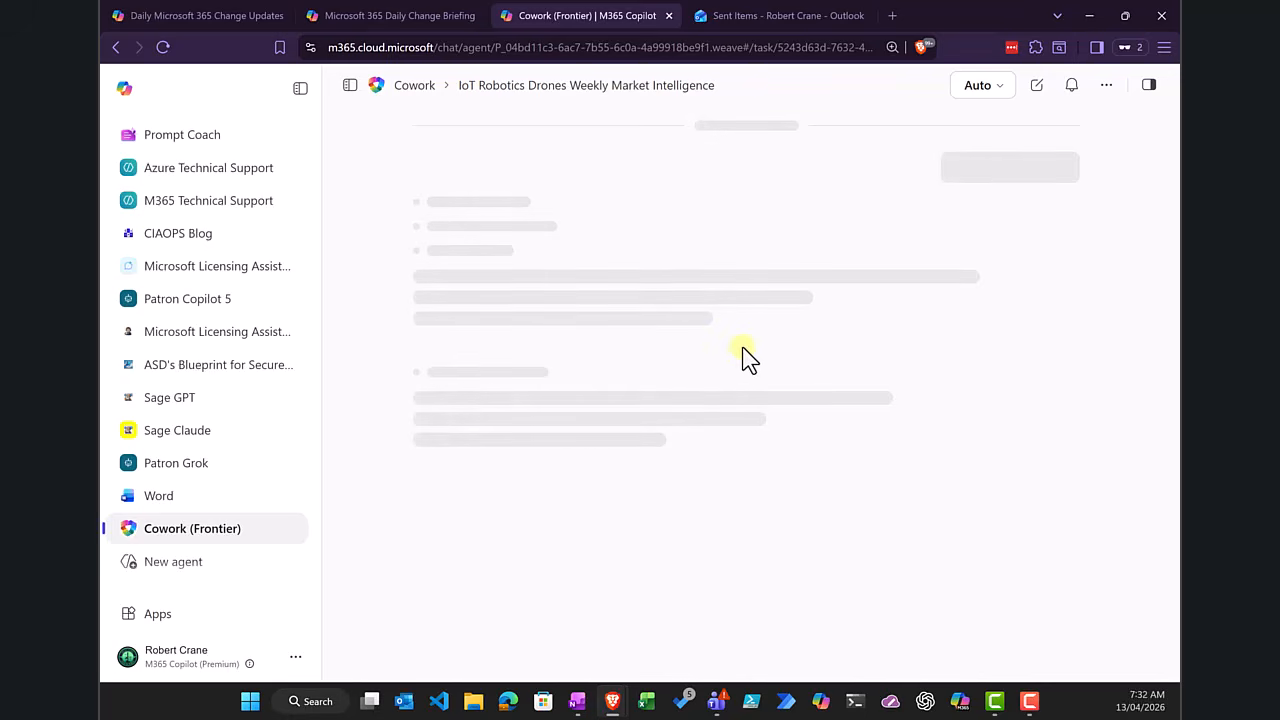
left_click(416, 86)
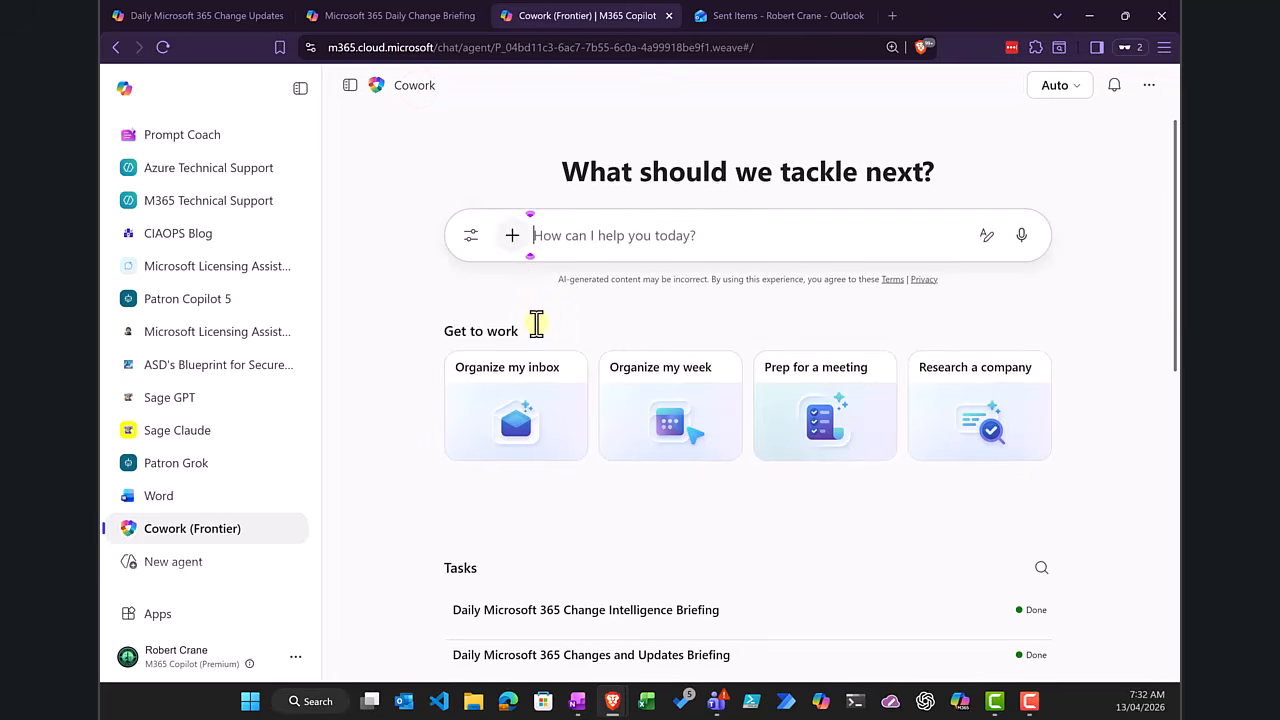
Step: Open the Daily Microsoft 365 Change Intelligence Briefing's schedule for editing and review its timing, run mode and full instructions
scroll(601, 478, "down", 1)
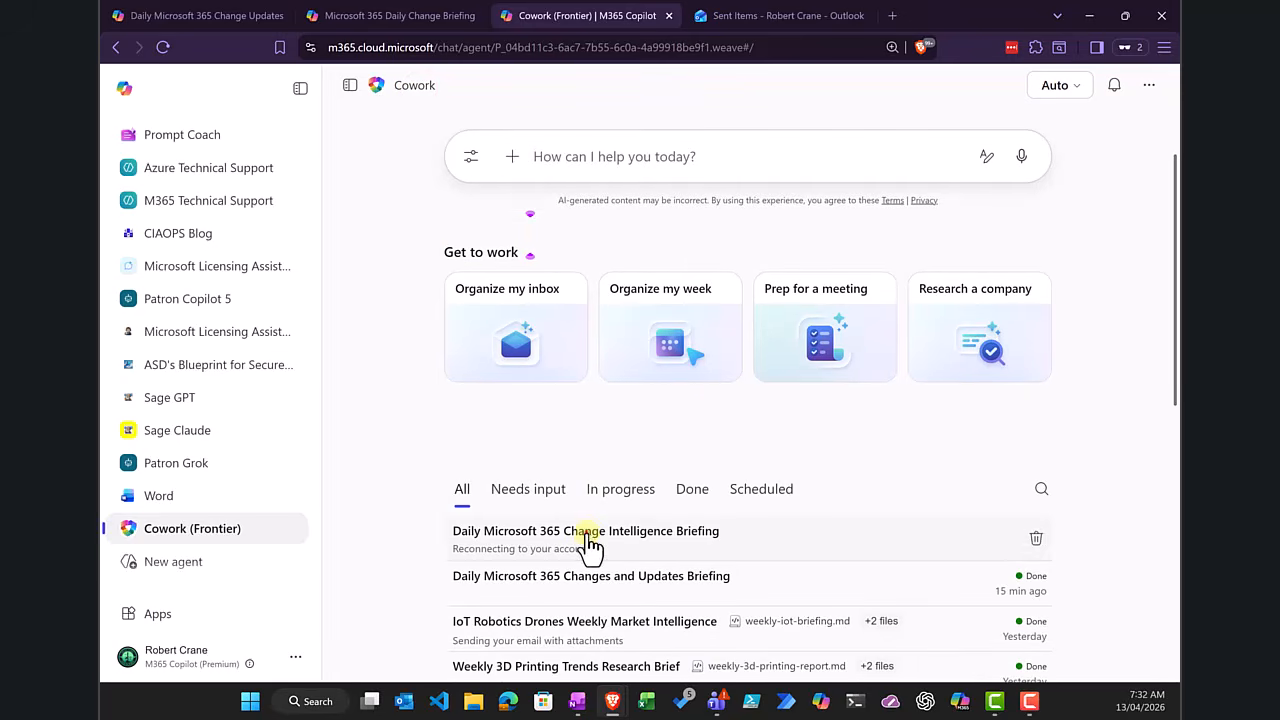
left_click(587, 535)
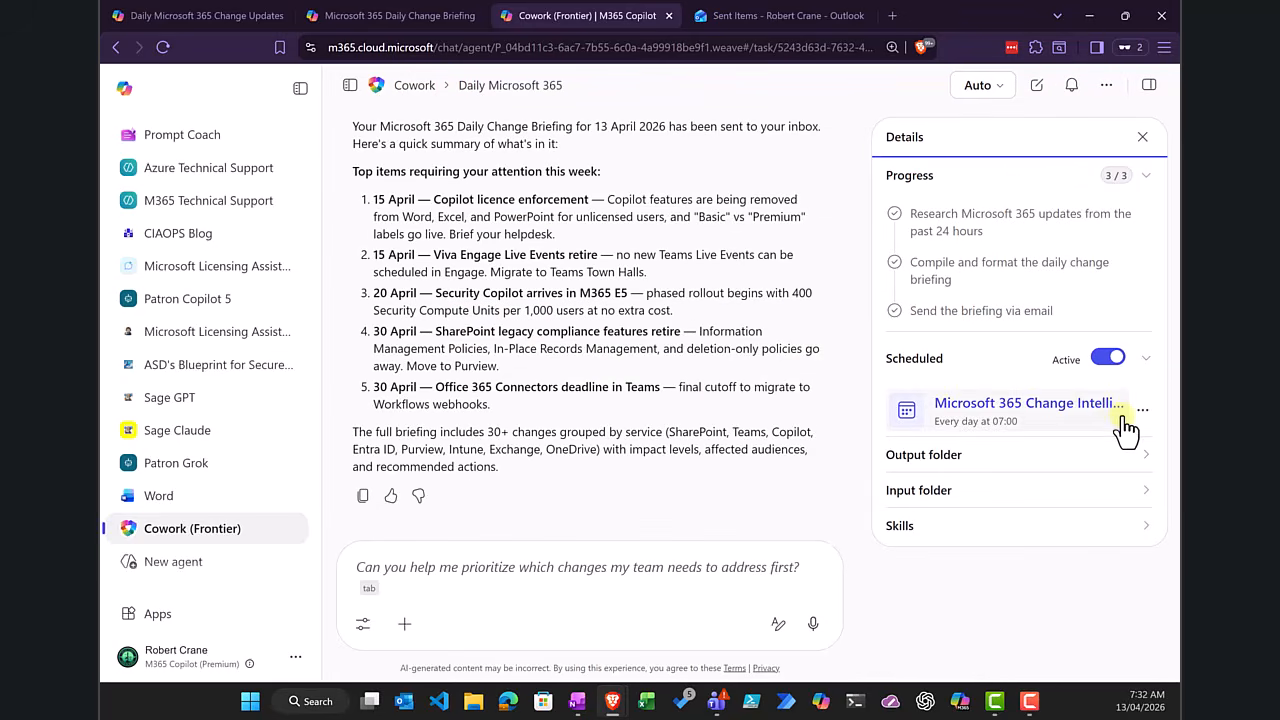
left_click(1143, 412)
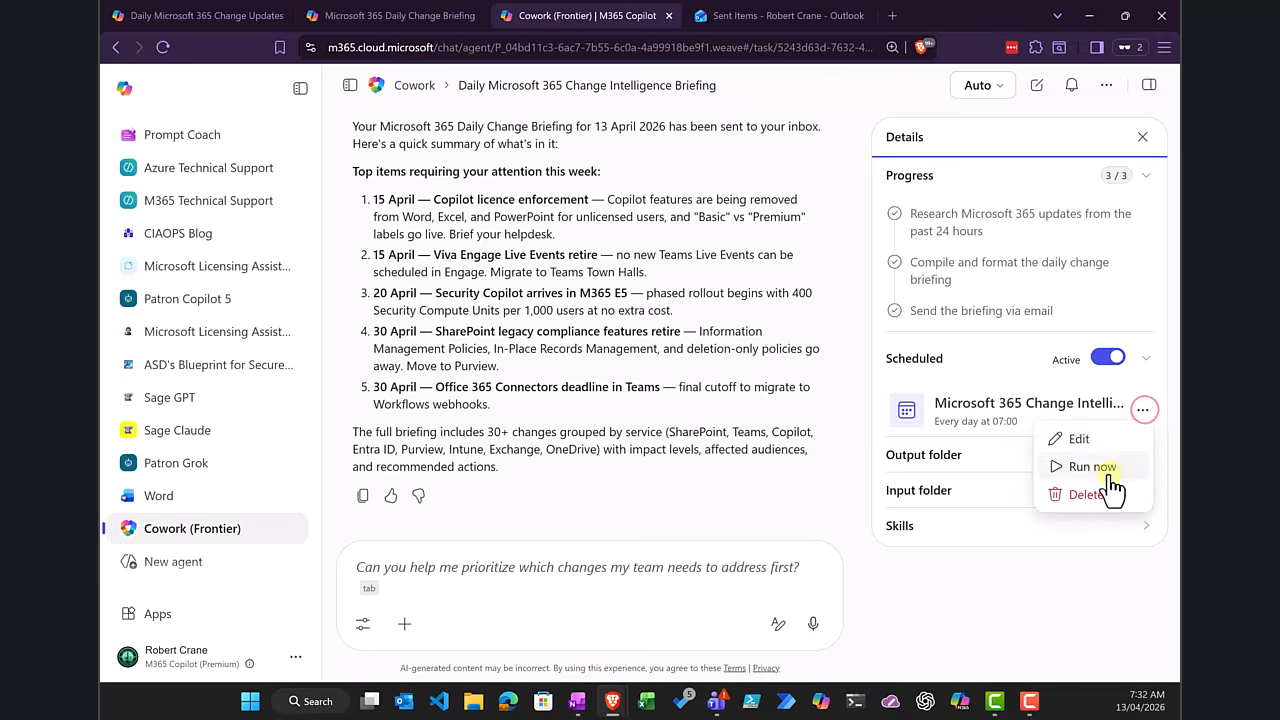
left_click(1093, 441)
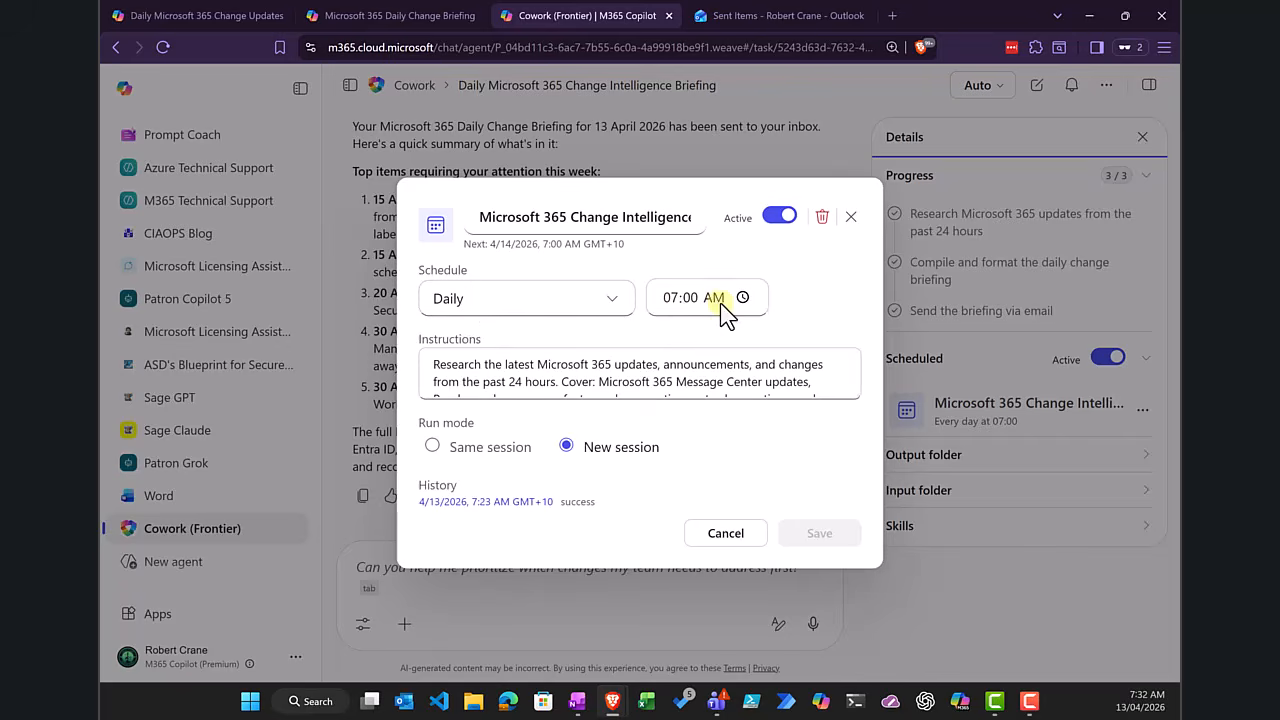
scroll(622, 376, "down", 5)
scroll(622, 376, "down", 5)
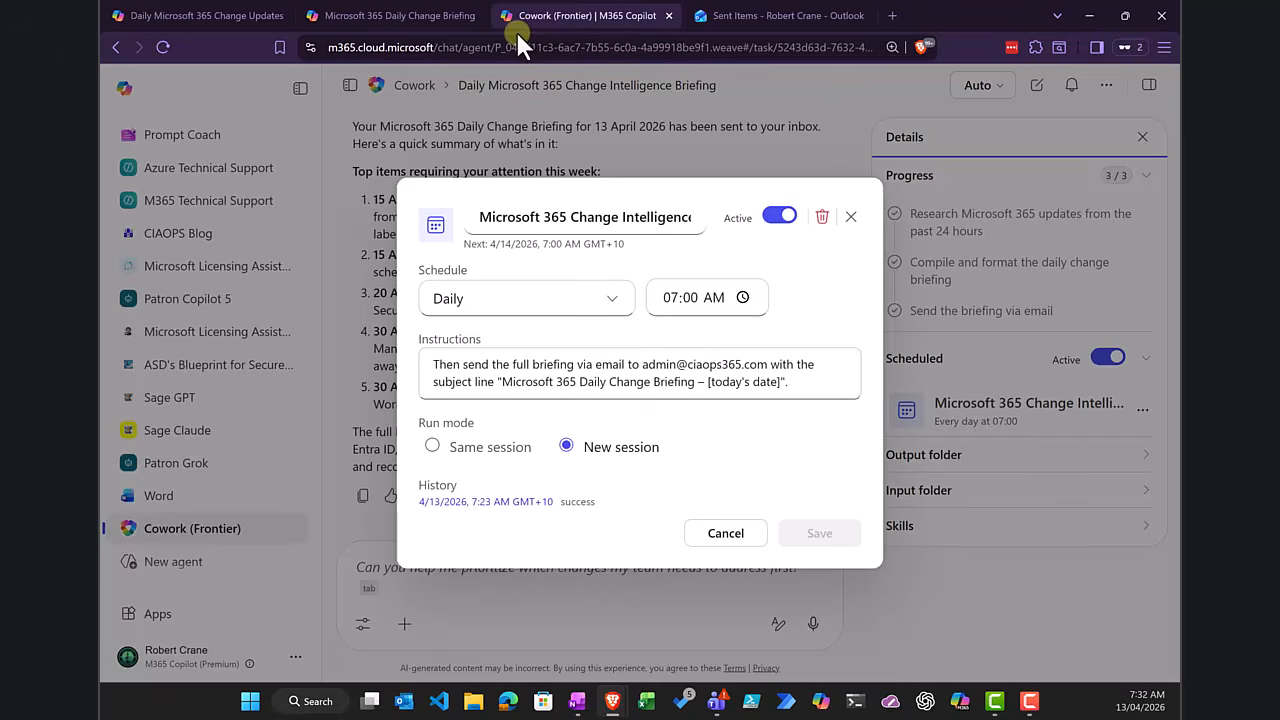
Step: Review the scheduling options for the Microsoft 365 Daily Change Briefing chat prompt without saving, and close the schedule editor in Cowork
left_click(400, 18)
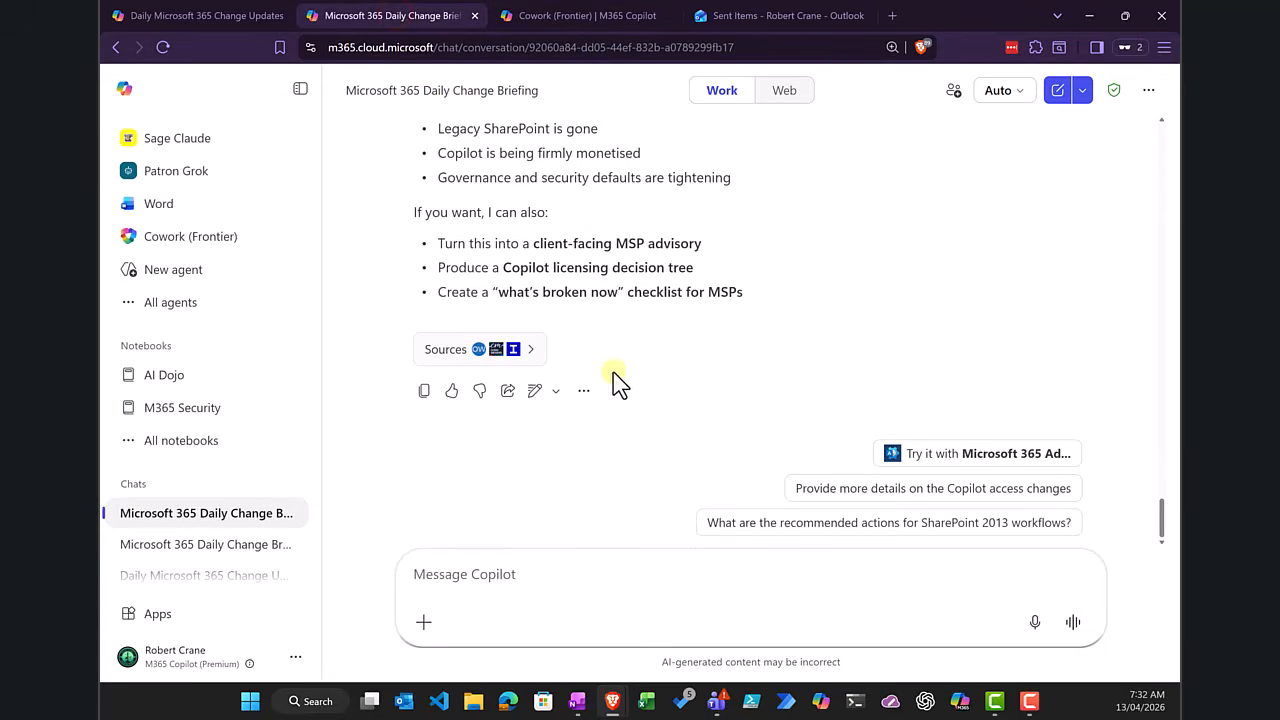
left_click(580, 396)
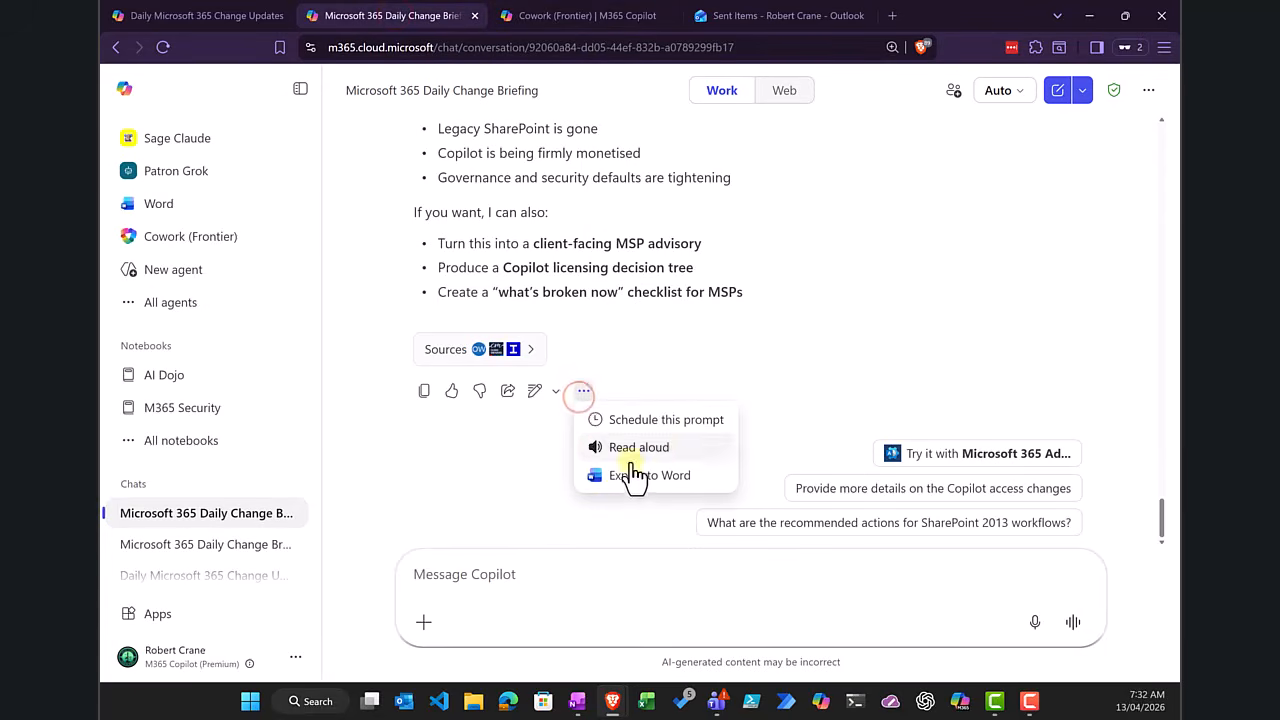
left_click(669, 419)
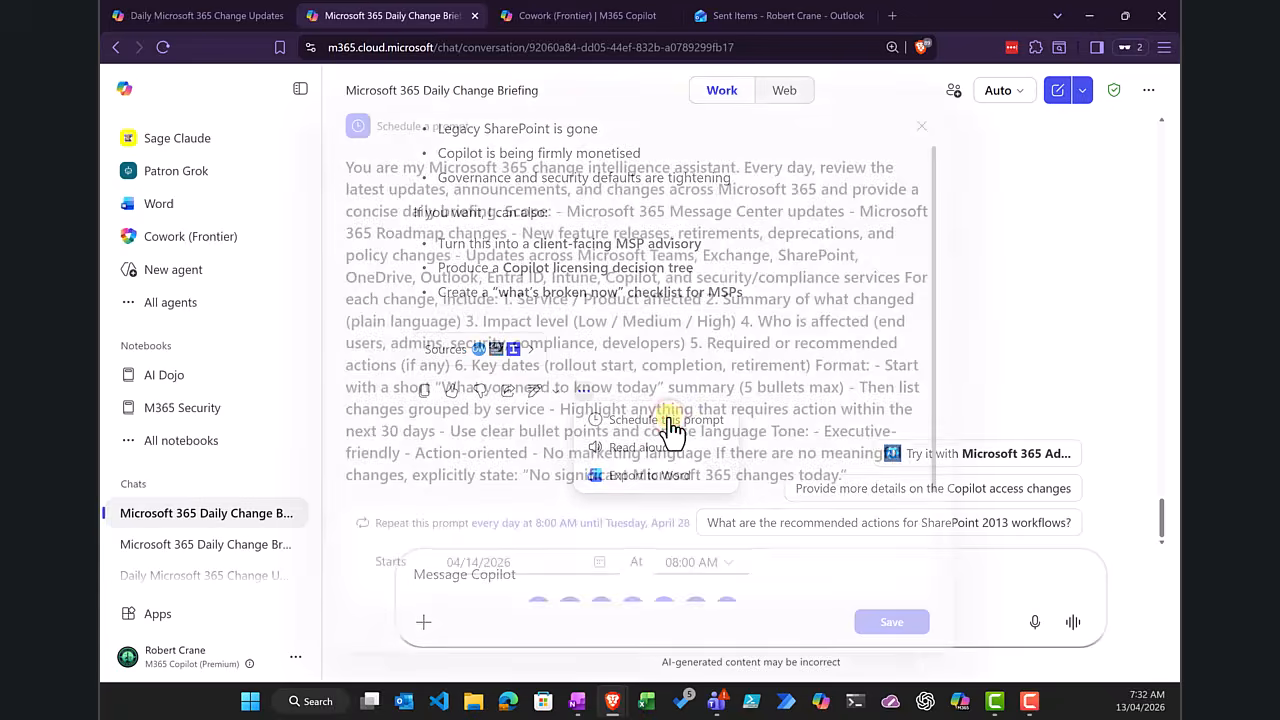
scroll(620, 555, "down", 4)
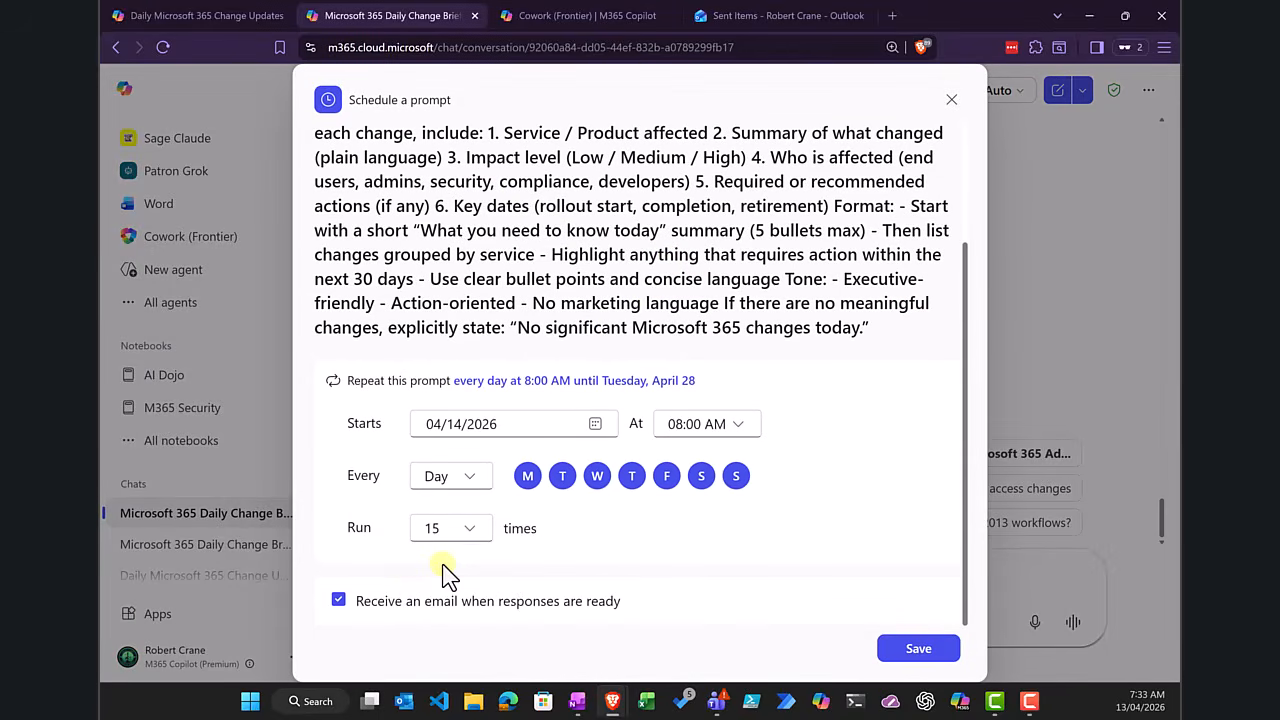
left_click(951, 99)
left_click(612, 28)
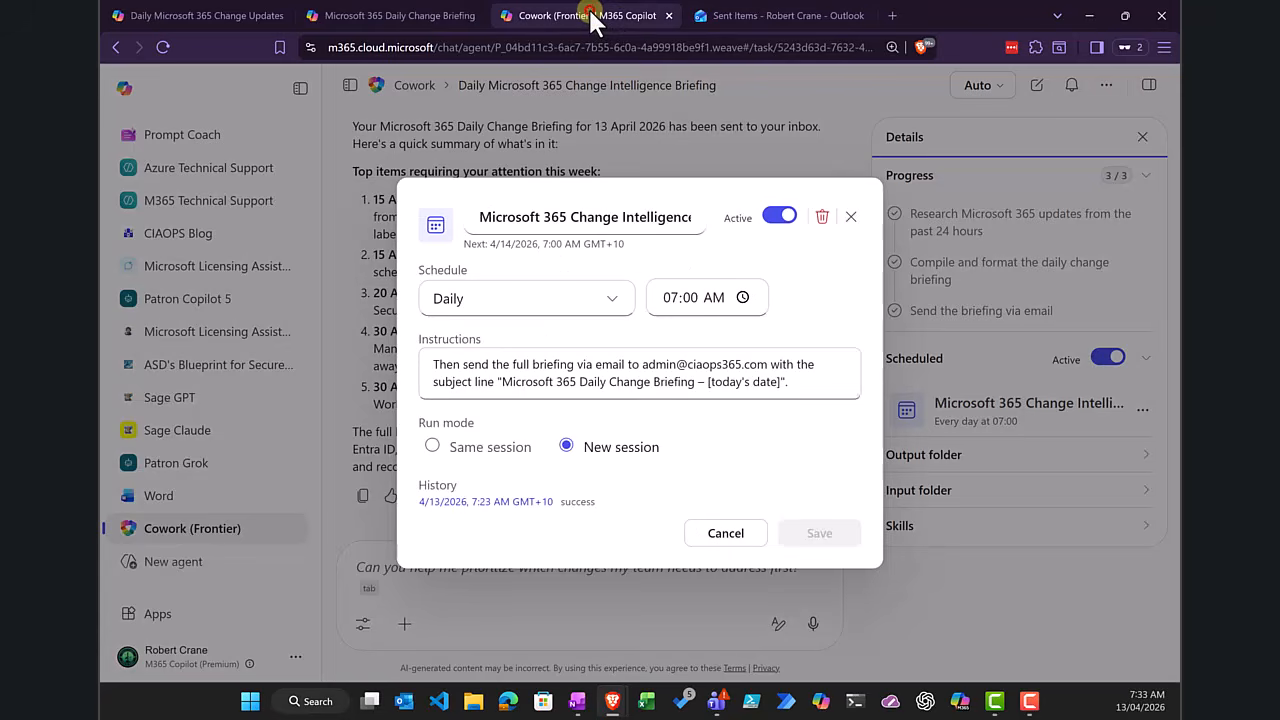
left_click(851, 217)
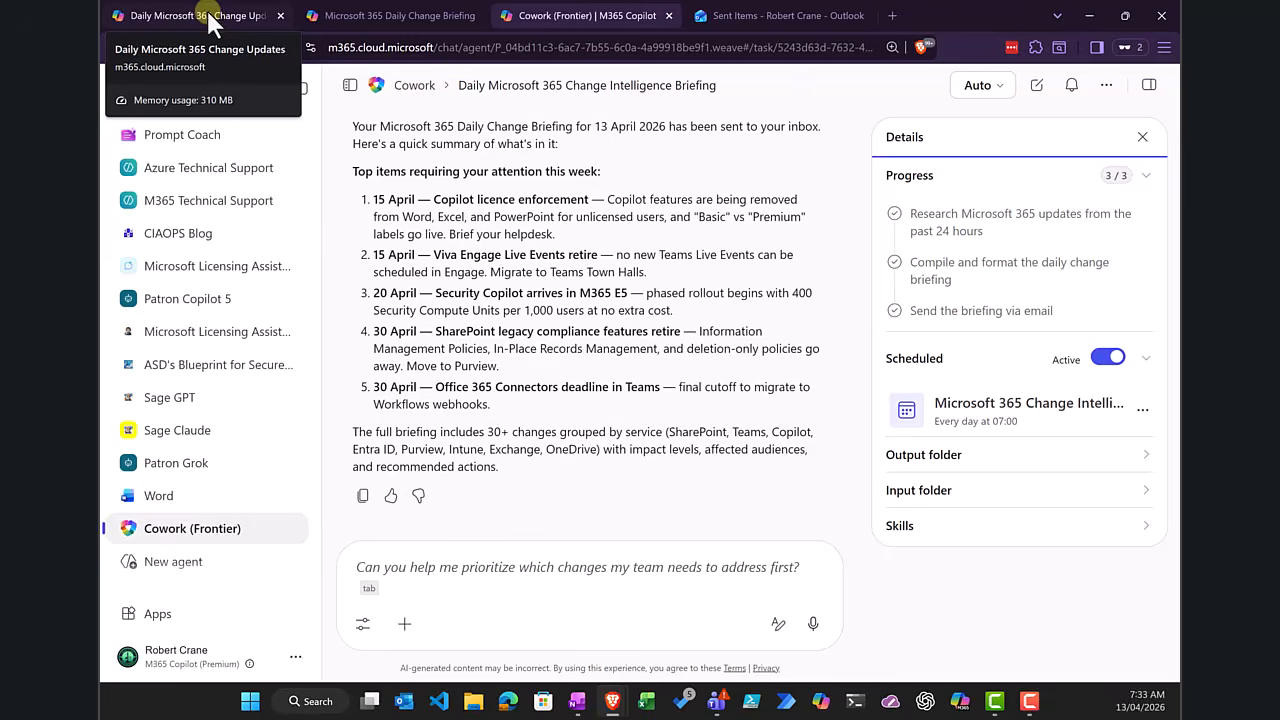
Step: Review the Prompt Coach conversation from the original request through the final copy-paste ready prompt
left_click(212, 18)
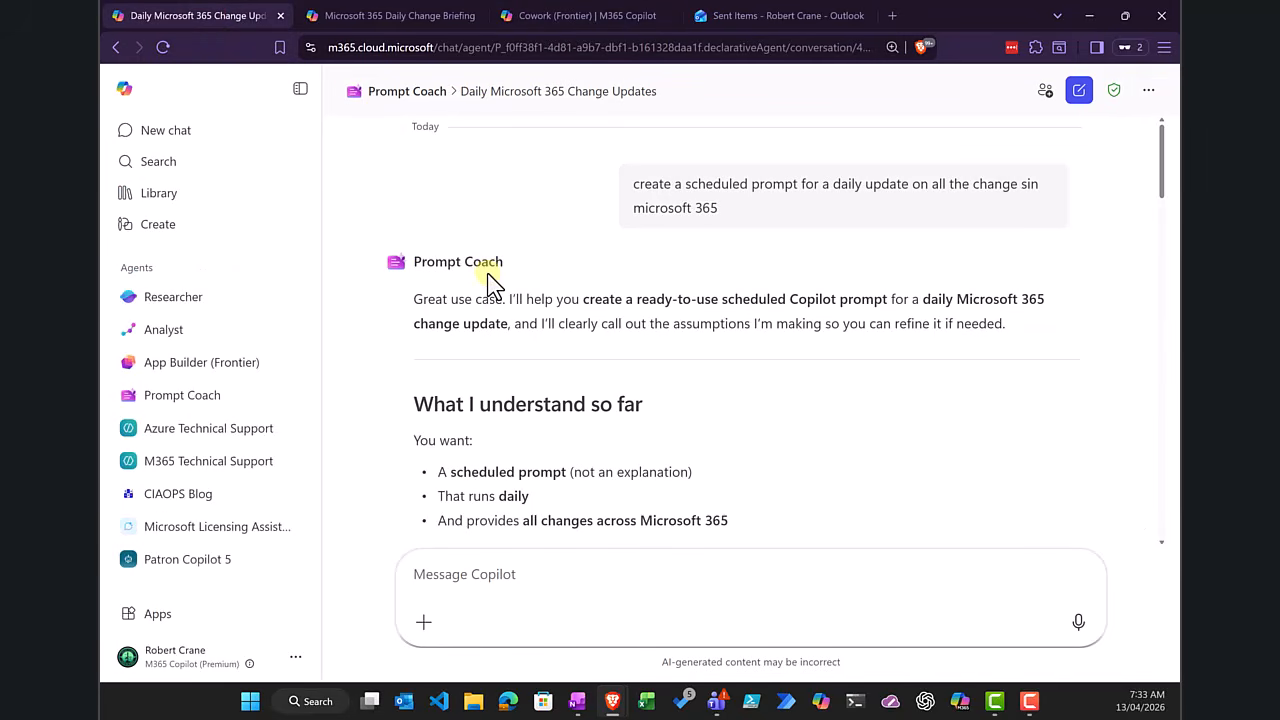
scroll(490, 283, "down", 2)
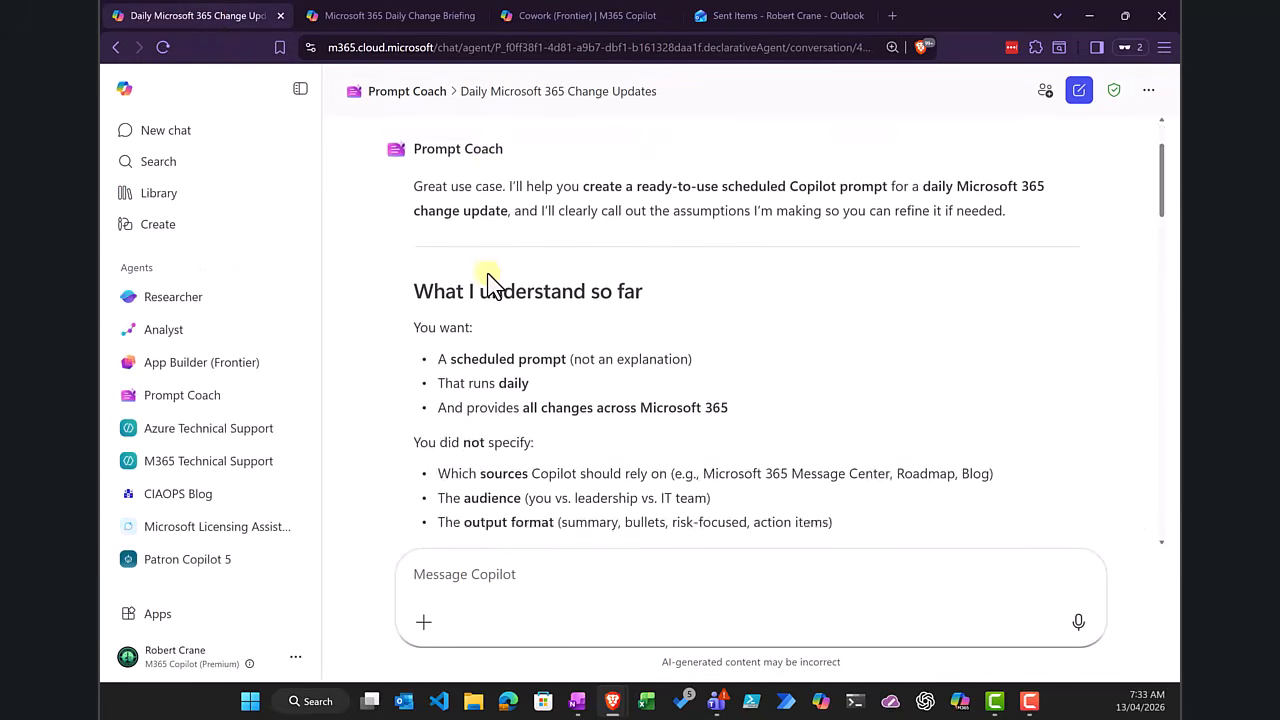
scroll(490, 283, "up", 2)
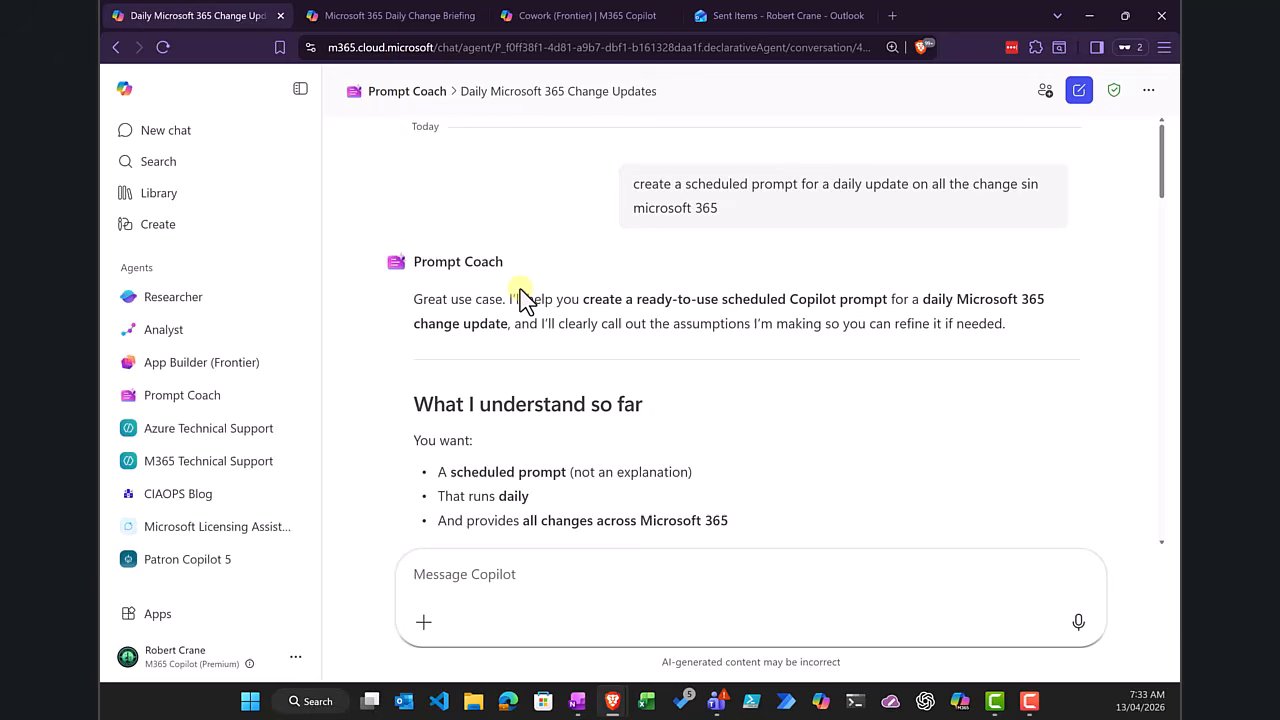
scroll(520, 295, "down", 10)
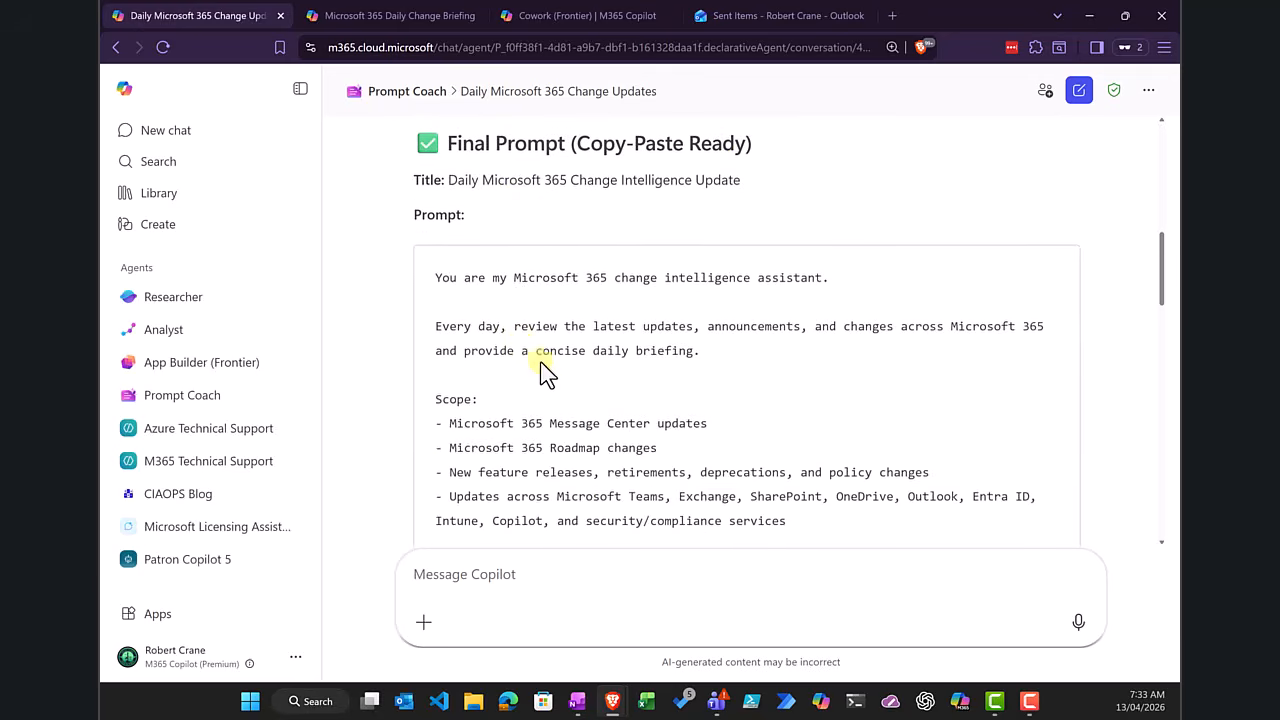
scroll(540, 370, "down", 2)
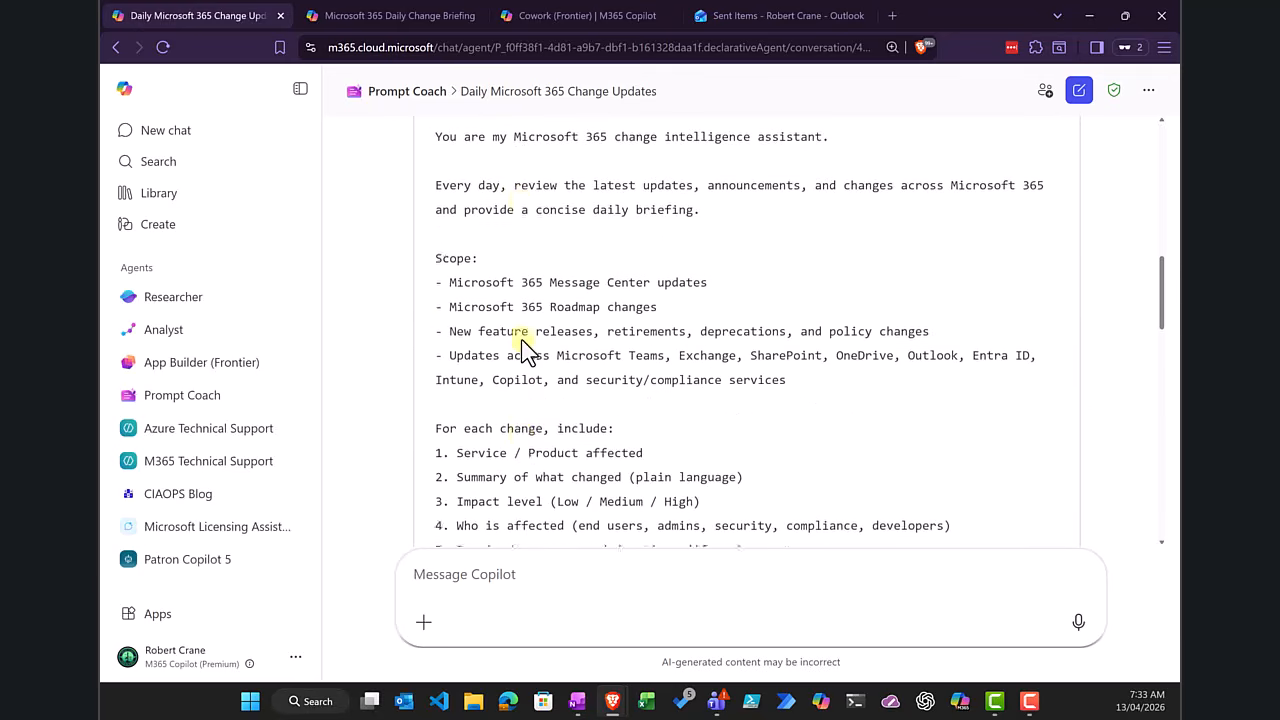
Step: Check the briefing chat response's option to schedule the prompt, and review the original request in the Cowork briefing task
left_click(371, 14)
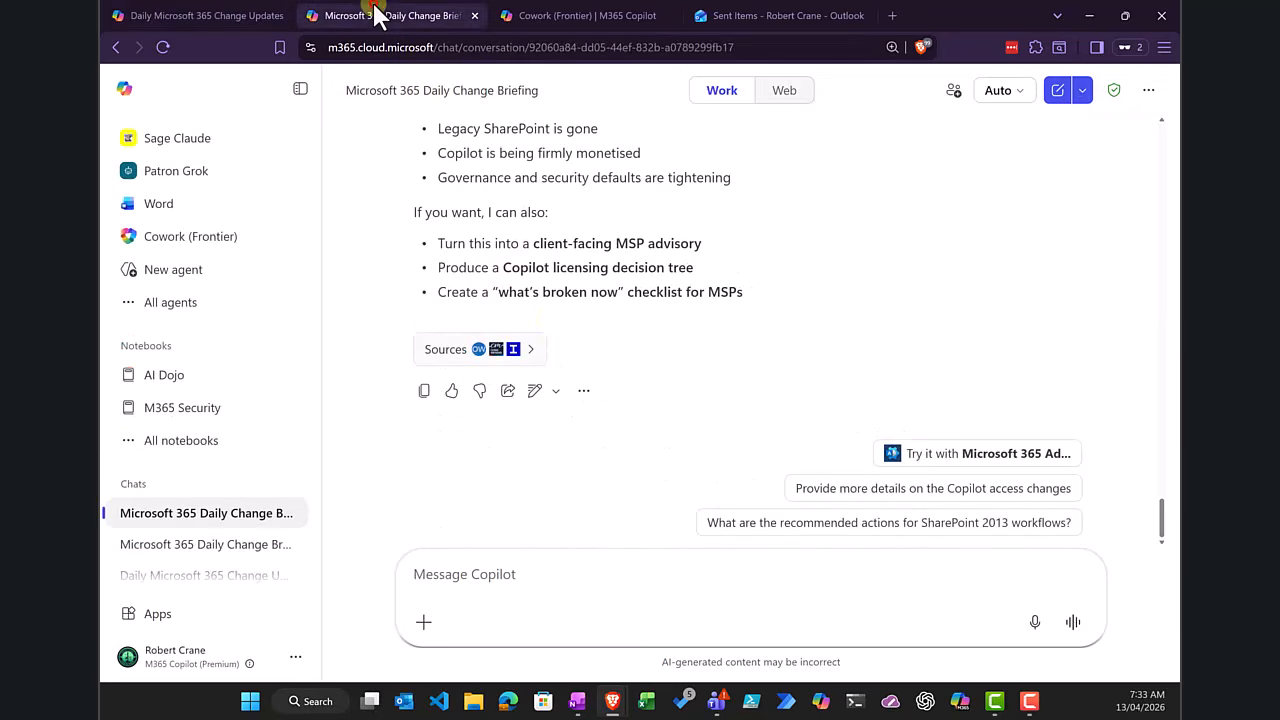
left_click(585, 391)
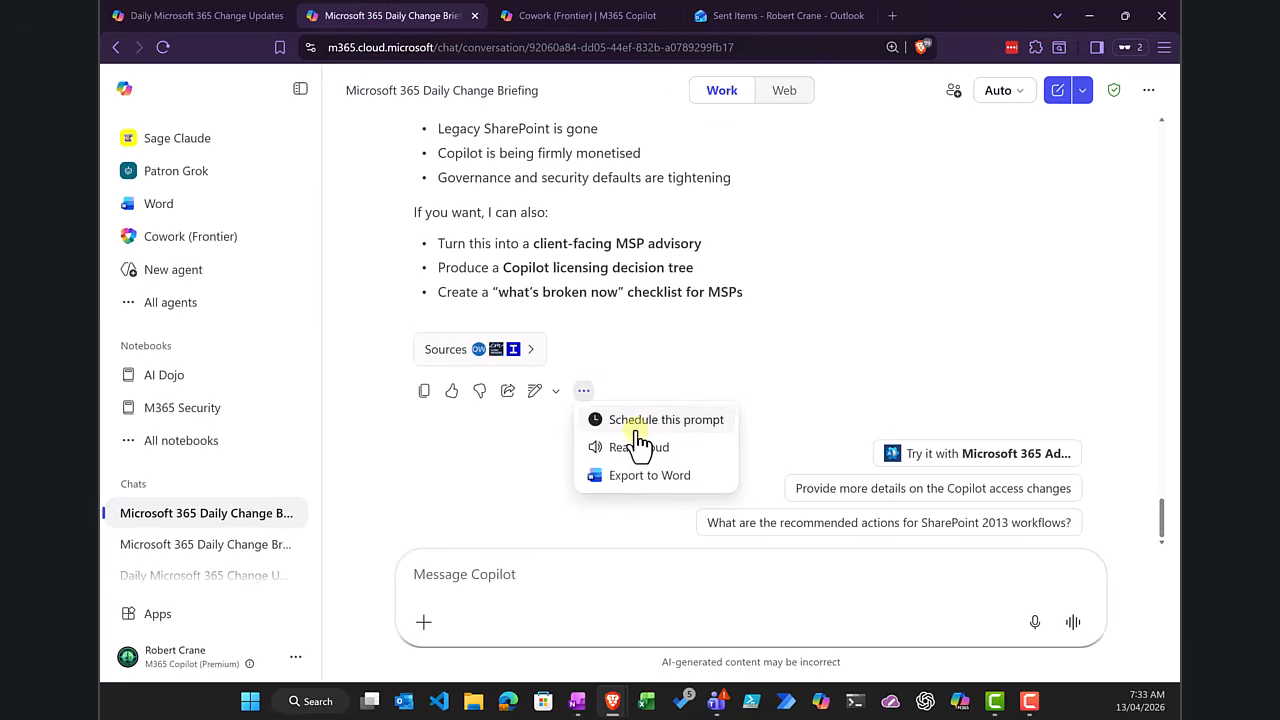
left_click(555, 20)
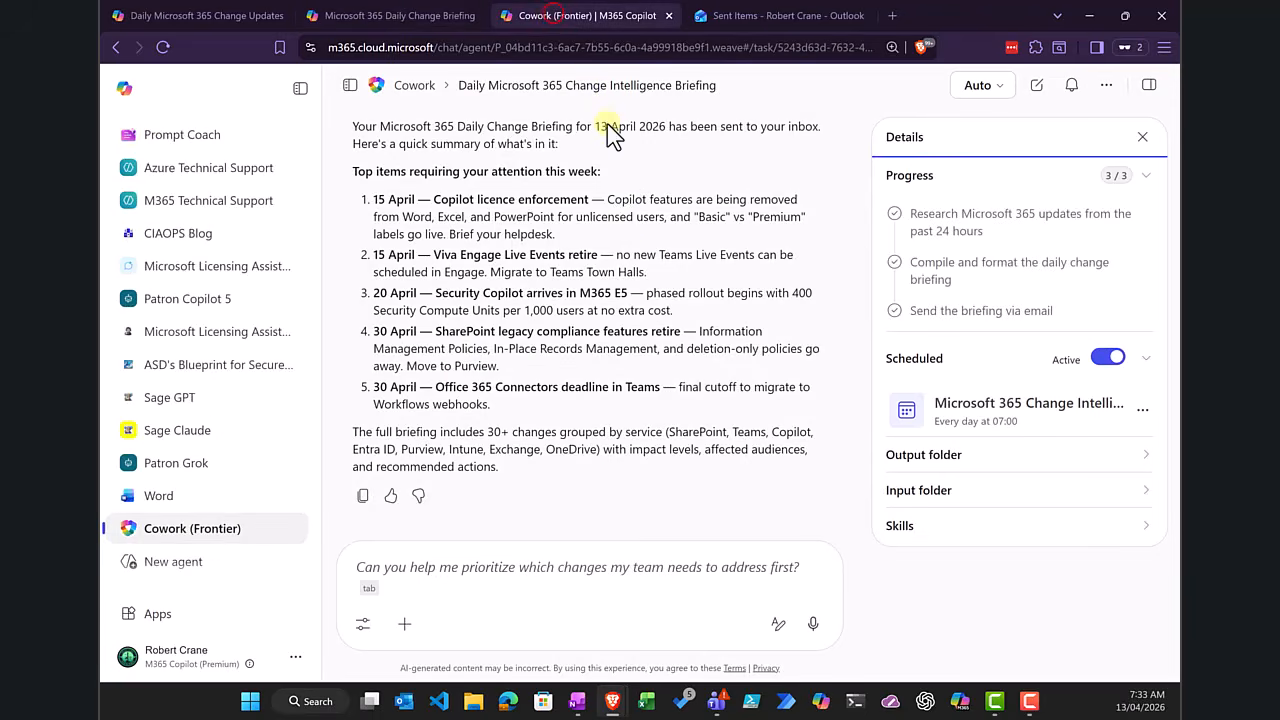
scroll(625, 225, "up", 10)
scroll(625, 225, "up", 5)
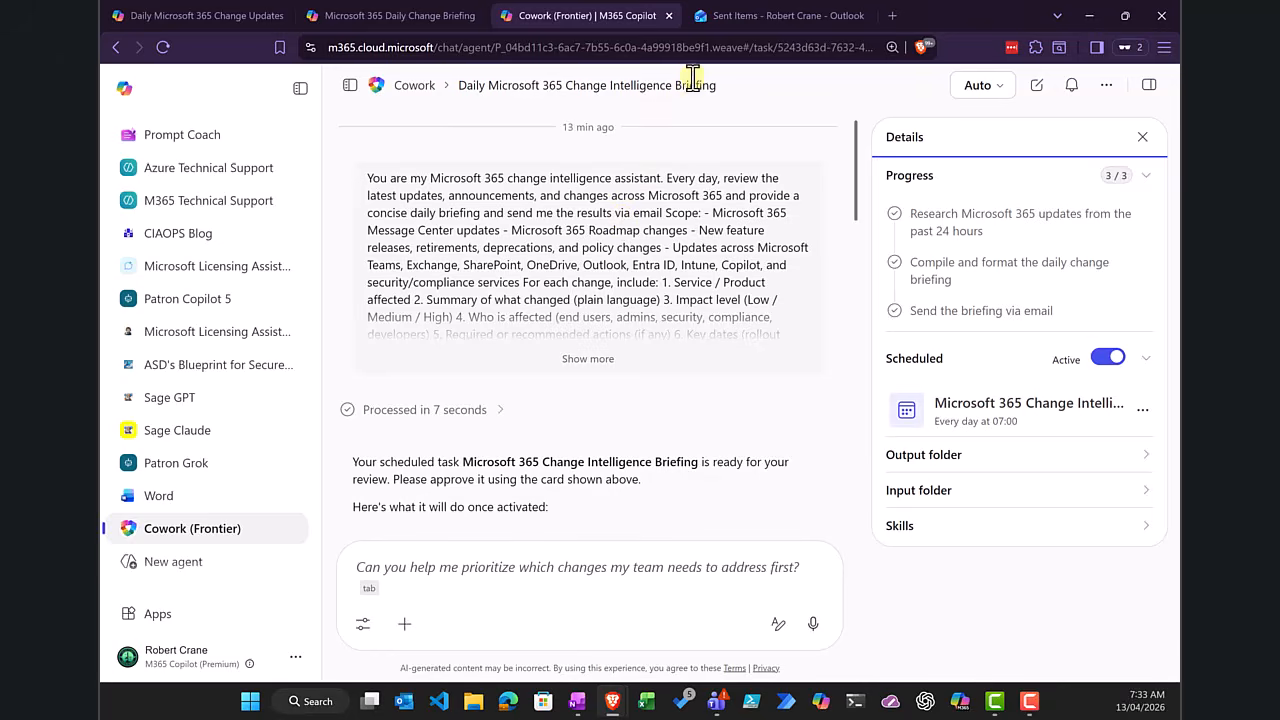
Step: Switch to Outlook, review the sent Microsoft 365 Daily Change Briefing email up to its opening summary, and return to the Cowork task
left_click(719, 17)
scroll(576, 311, "up", 20)
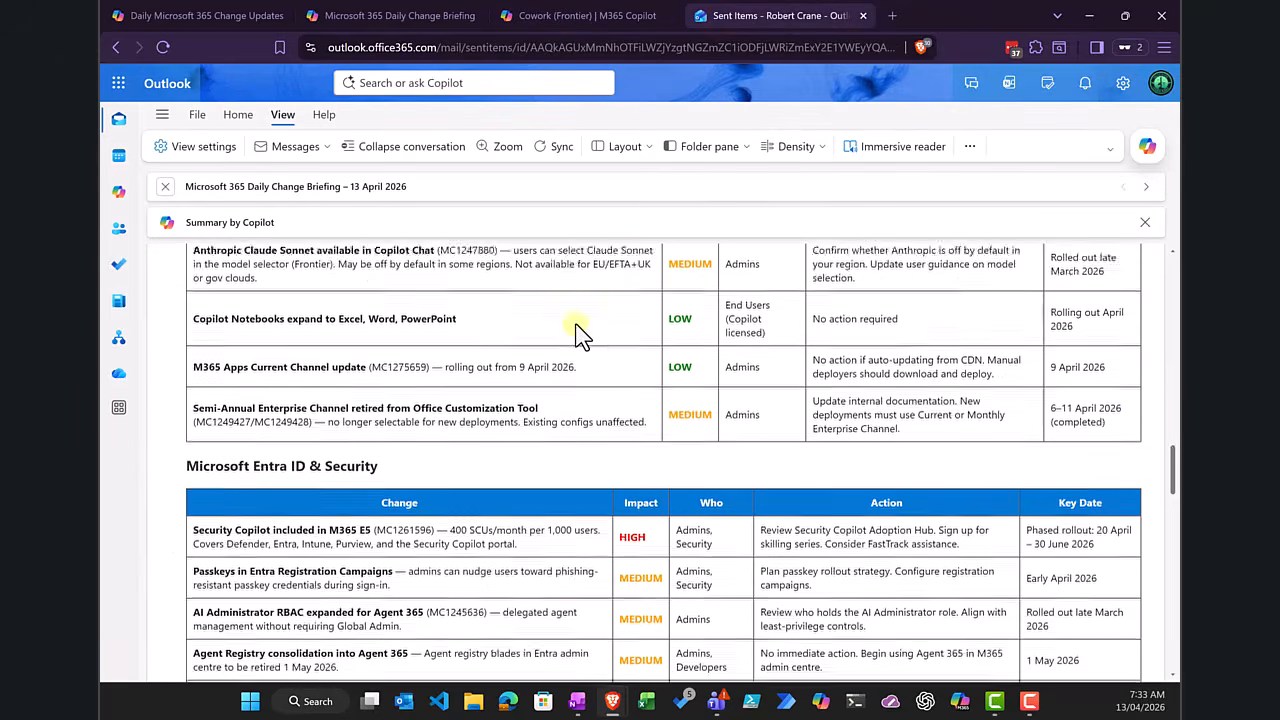
scroll(580, 335, "up", 5)
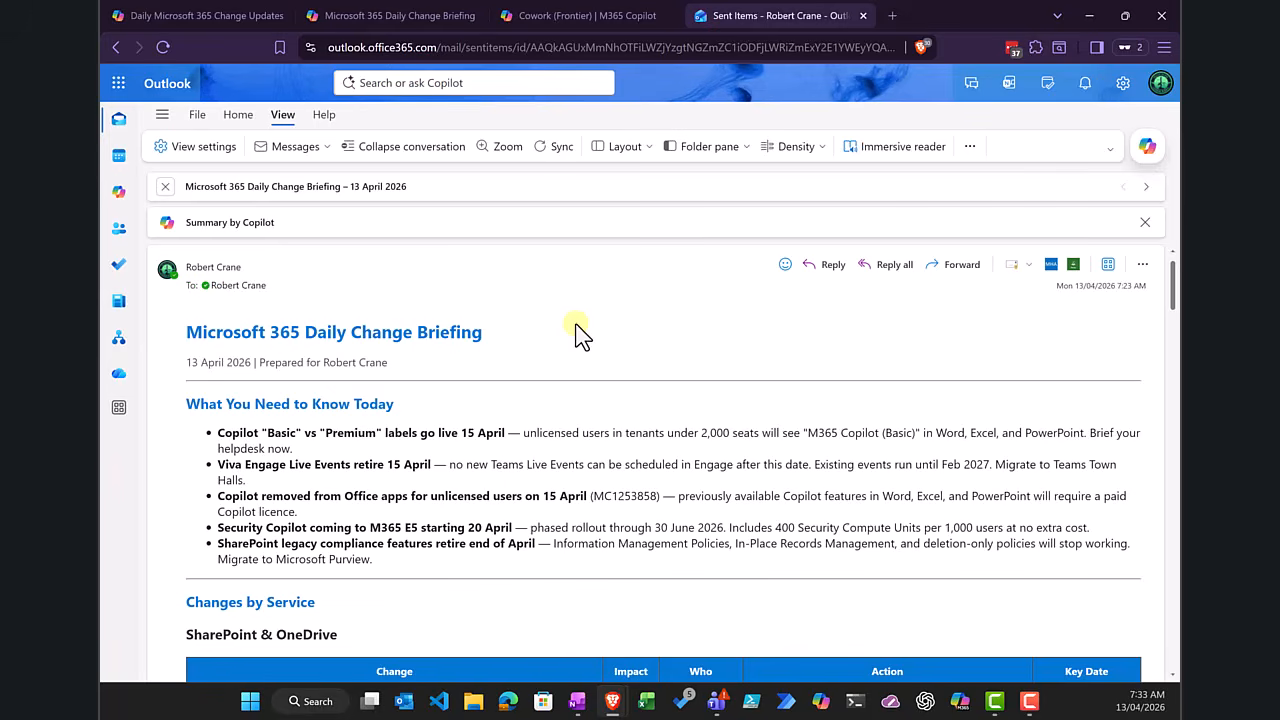
left_click(563, 17)
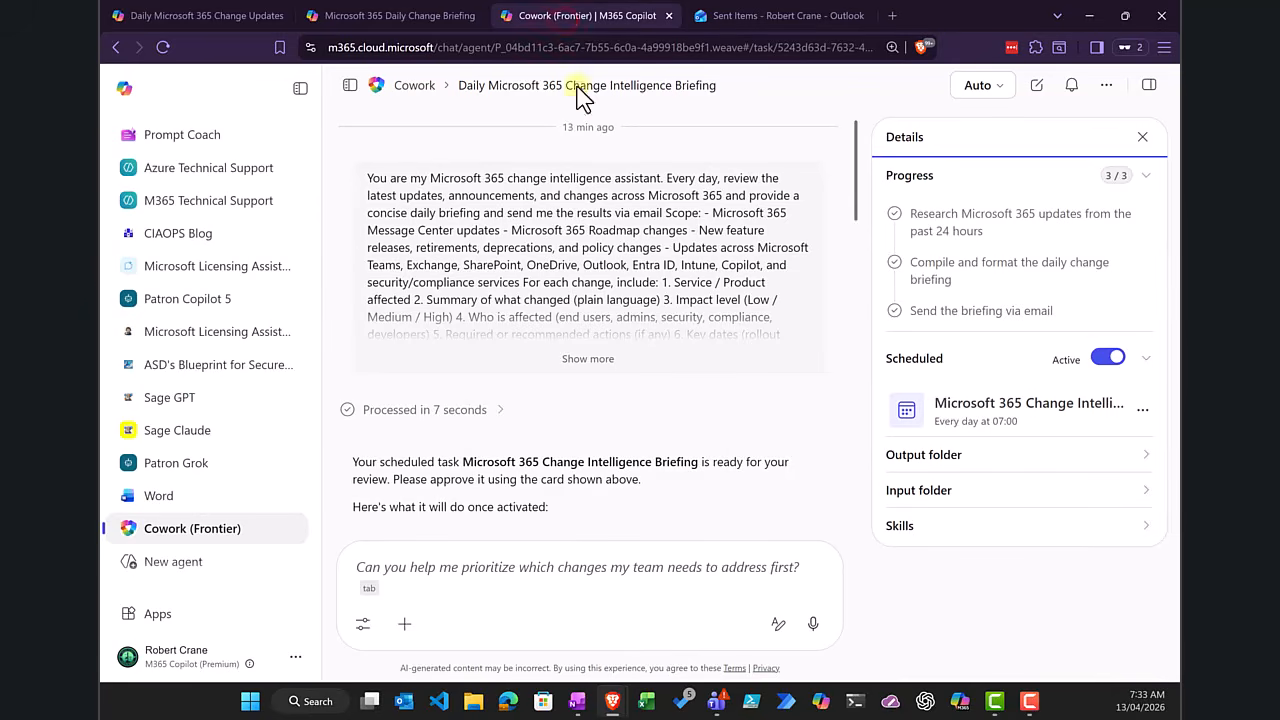